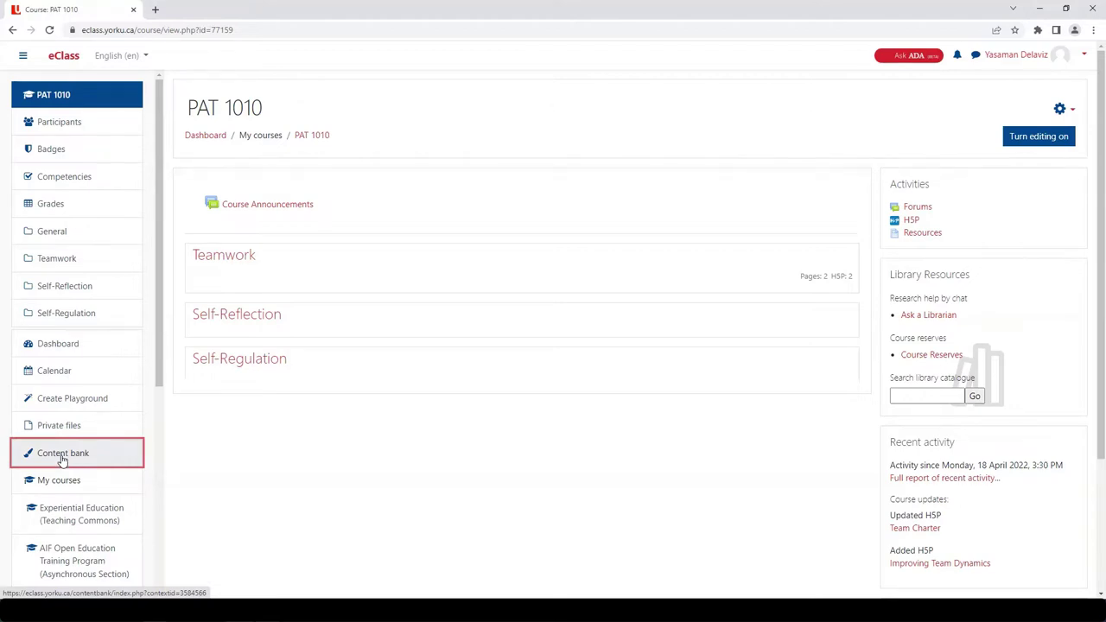
Open introduction-to-teamwork-paths-teamwork-series-39.h5p from the course's content bank for editing
left_click(62, 460)
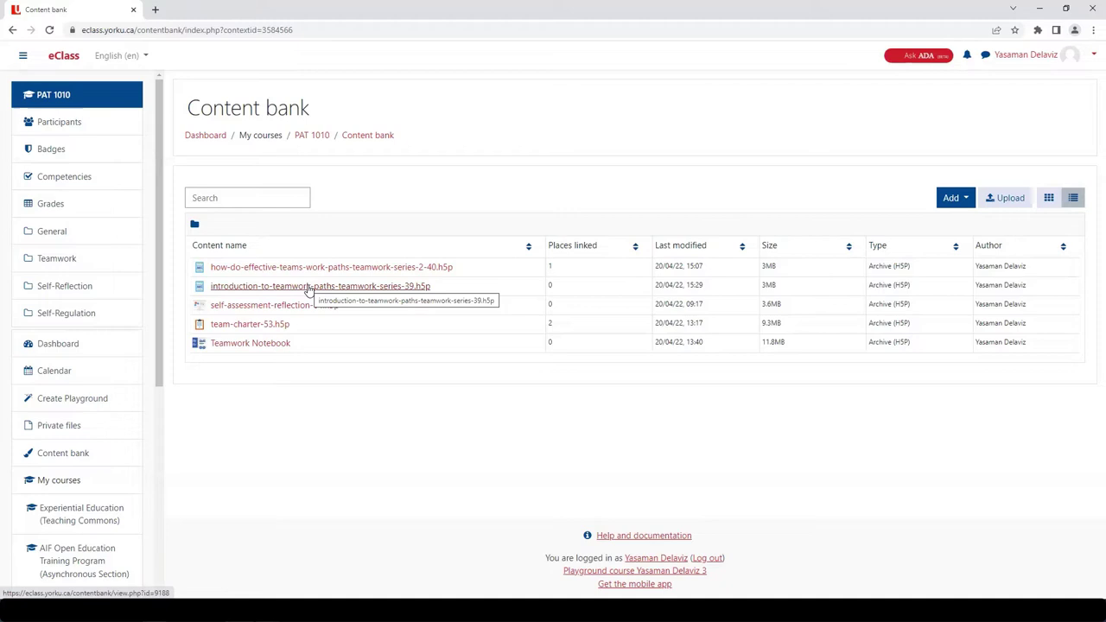
left_click(310, 288)
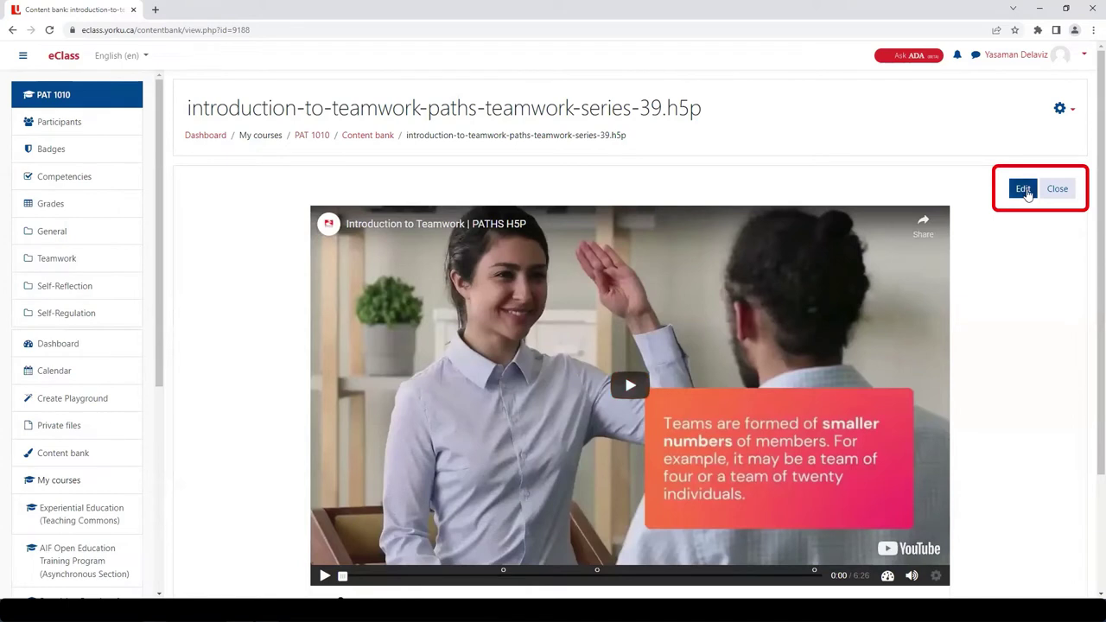
left_click(1025, 191)
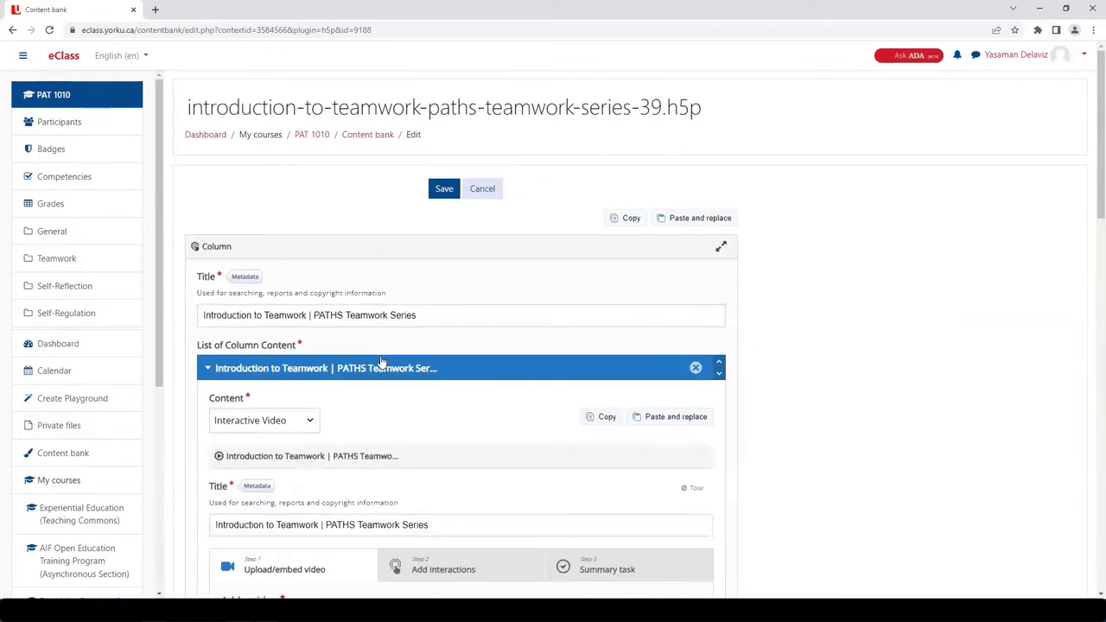
Go to the Add interactions stage of the Introduction to Teamwork interactive video
scroll(383, 363, "down", 3)
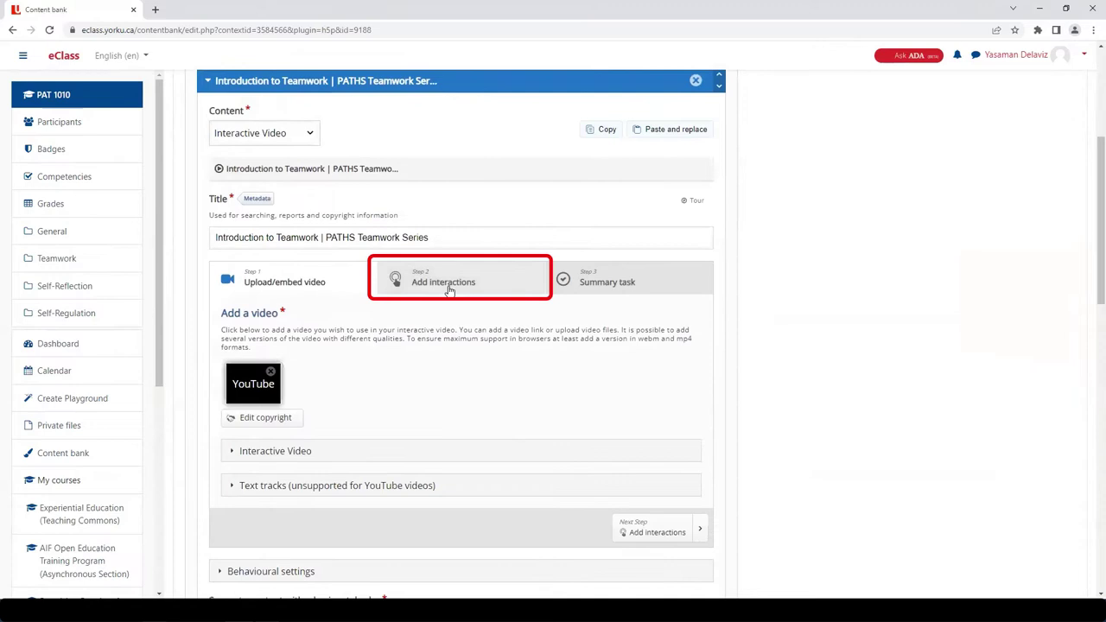
left_click(449, 289)
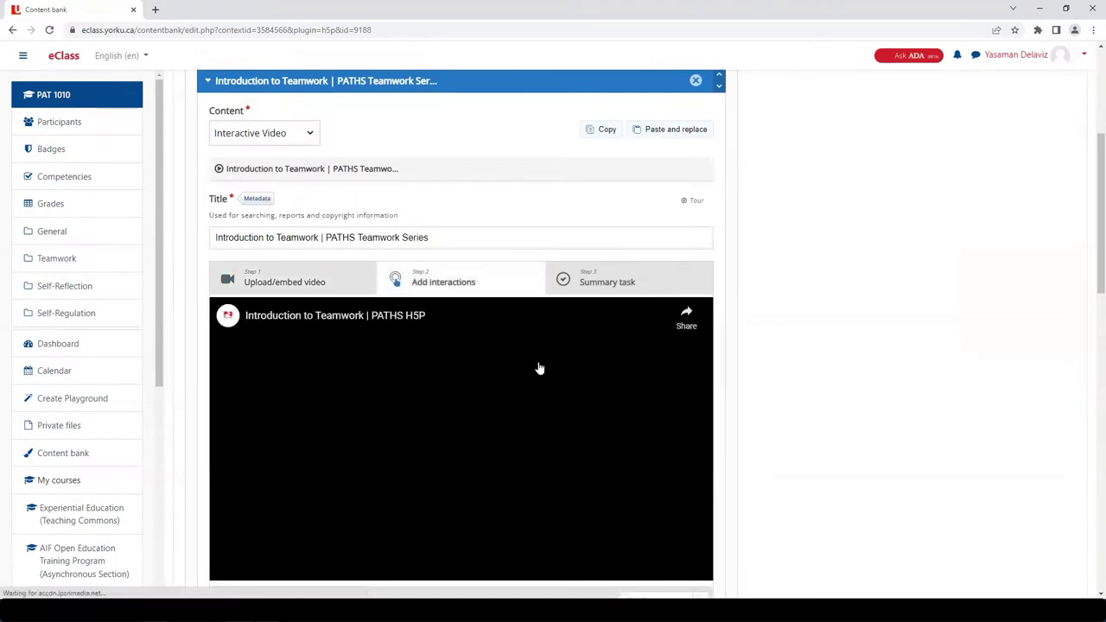
scroll(527, 380, "down", 2)
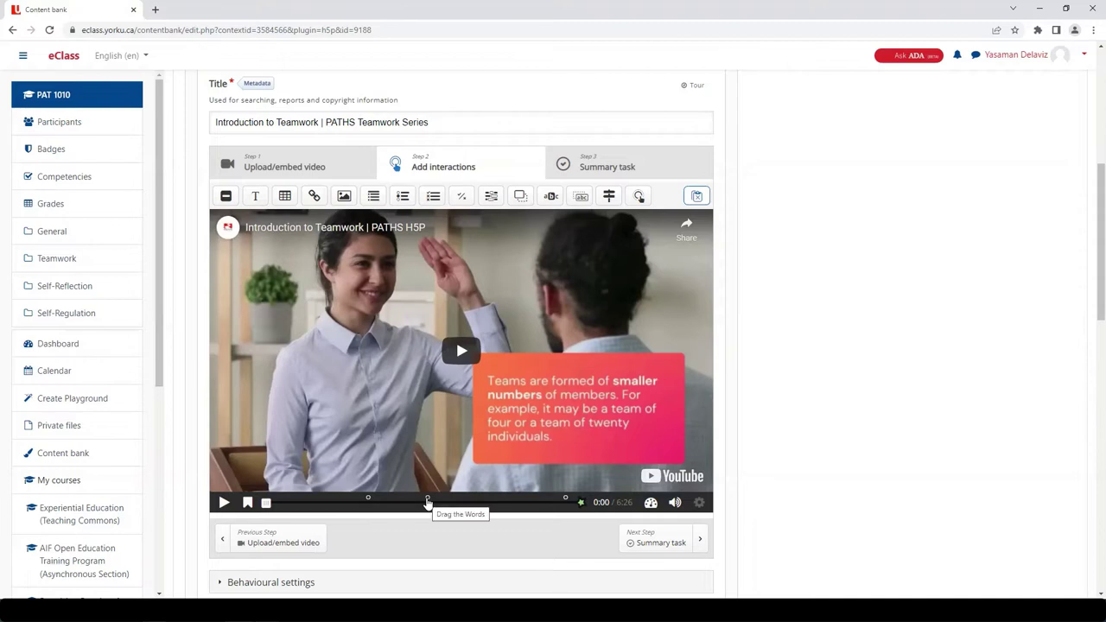
Move the playhead to 6:21, just after the last question in the video, with playback paused
left_click(566, 499)
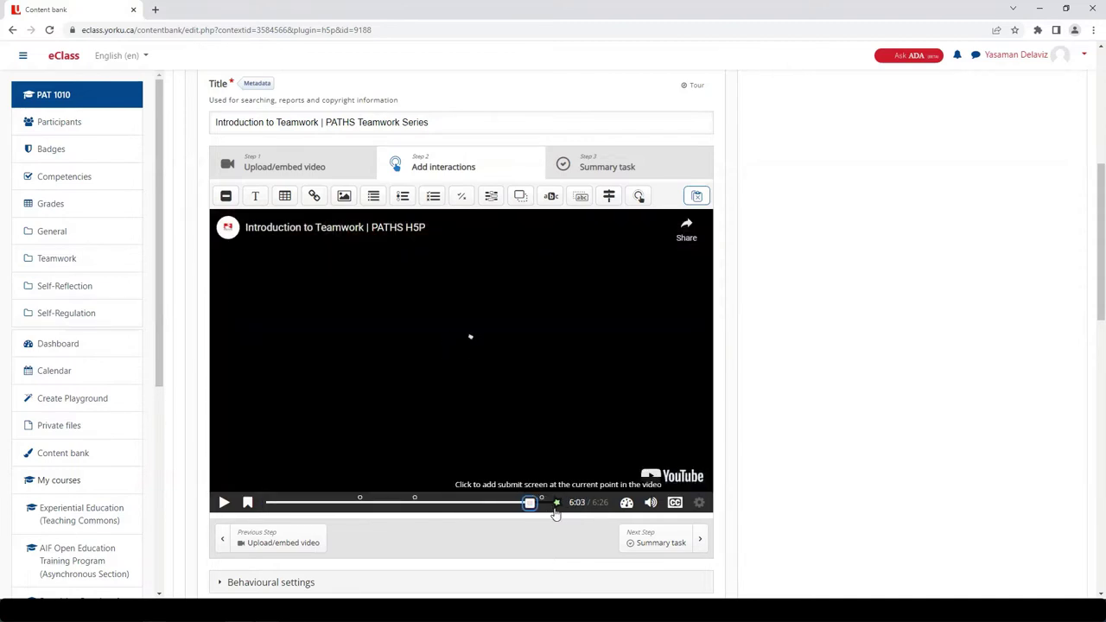
left_click_drag(556, 513, 567, 513)
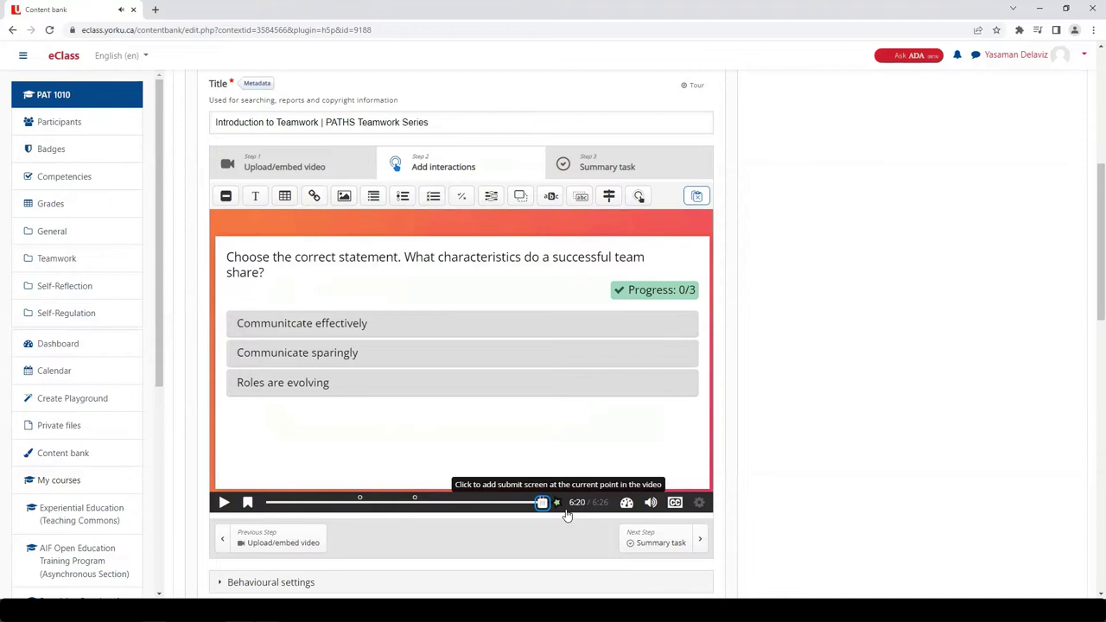
left_click(217, 507)
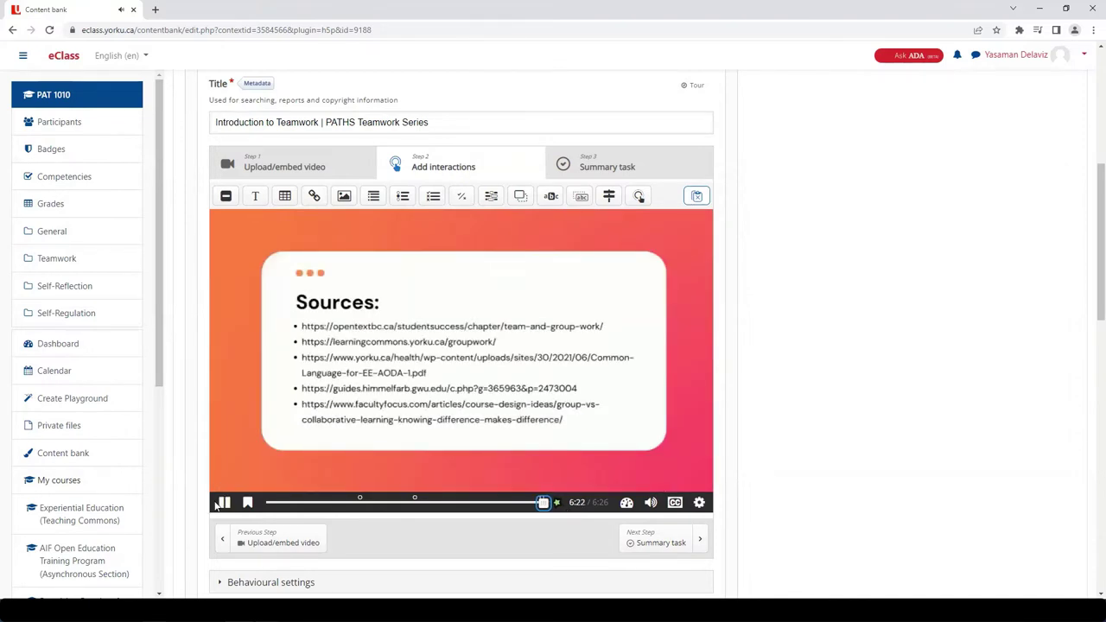
left_click(217, 507)
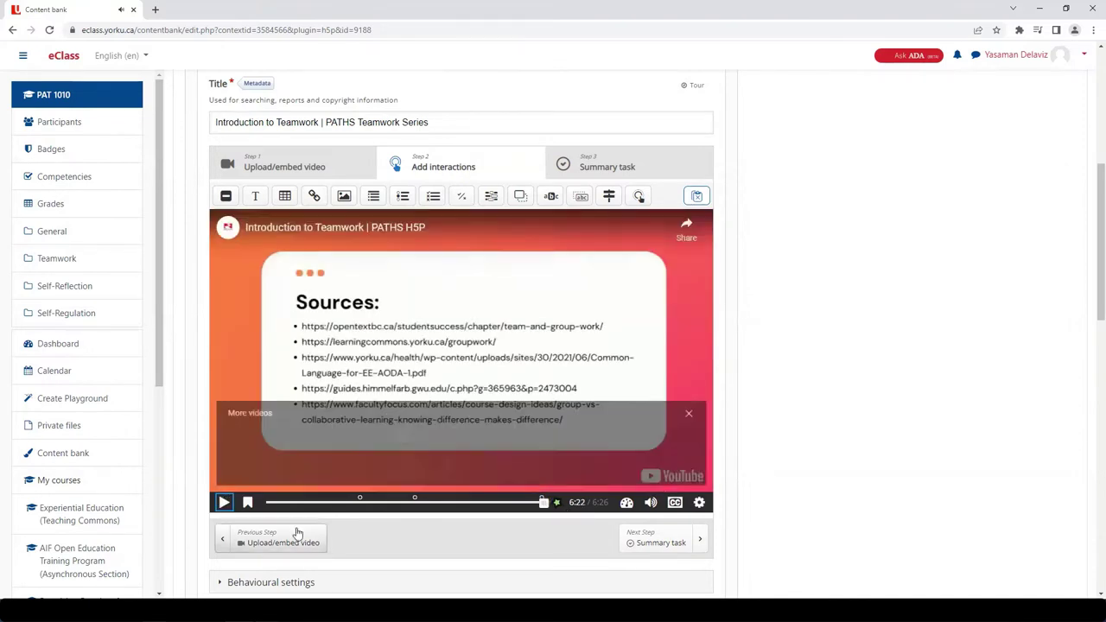
left_click(542, 504)
left_click(689, 416)
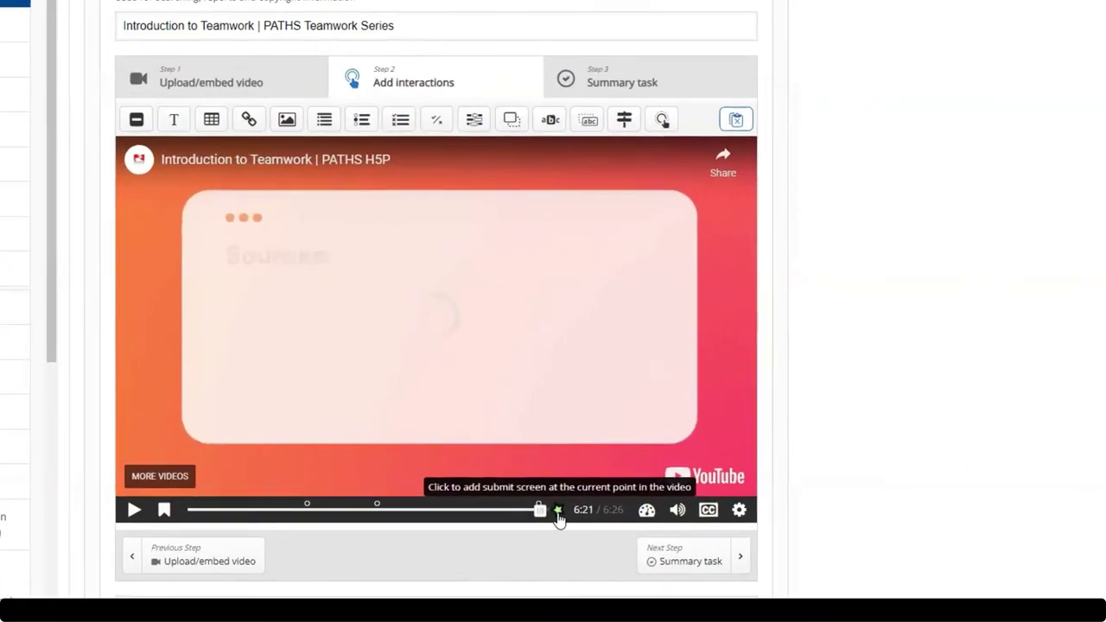
Add a submit screen at 6:21 in the video and check it in the list of submit screens
left_click(559, 511)
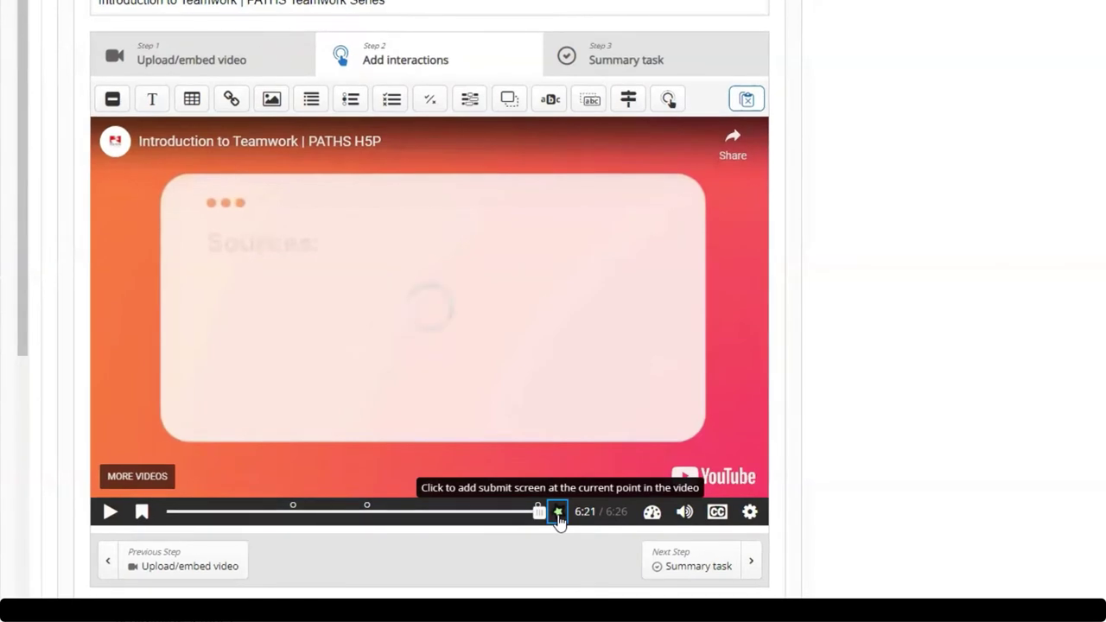
left_click(558, 514)
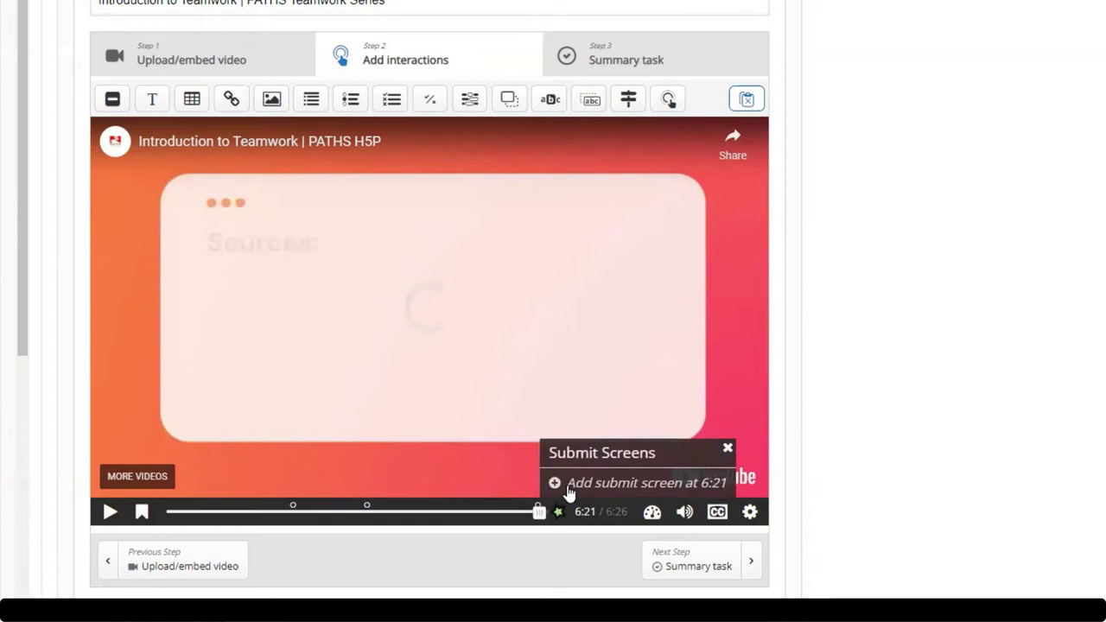
left_click(568, 486)
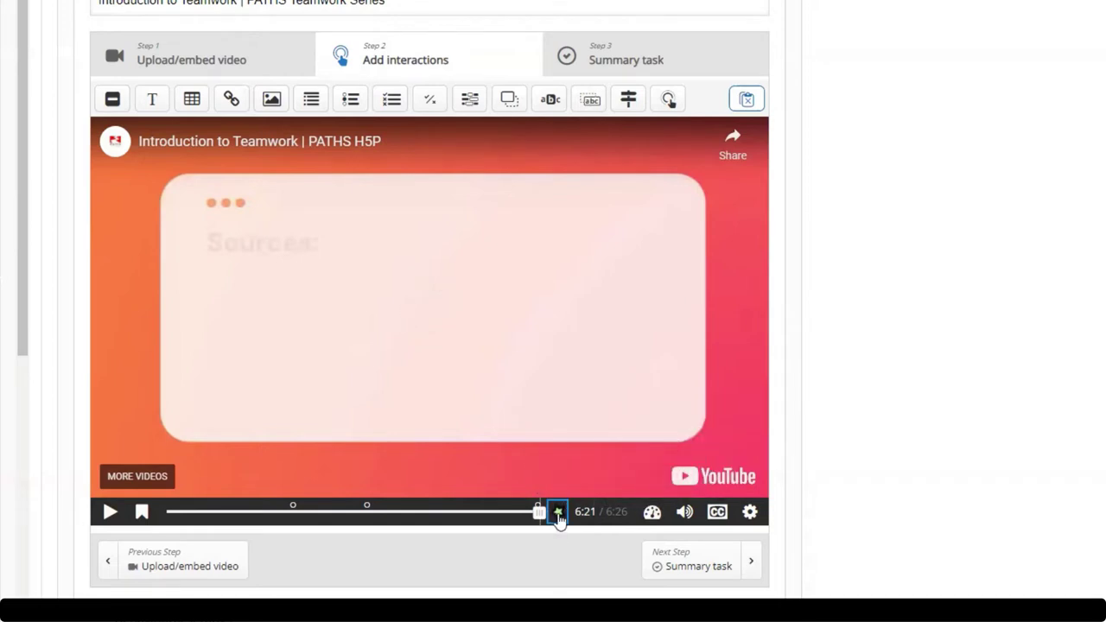
left_click(559, 515)
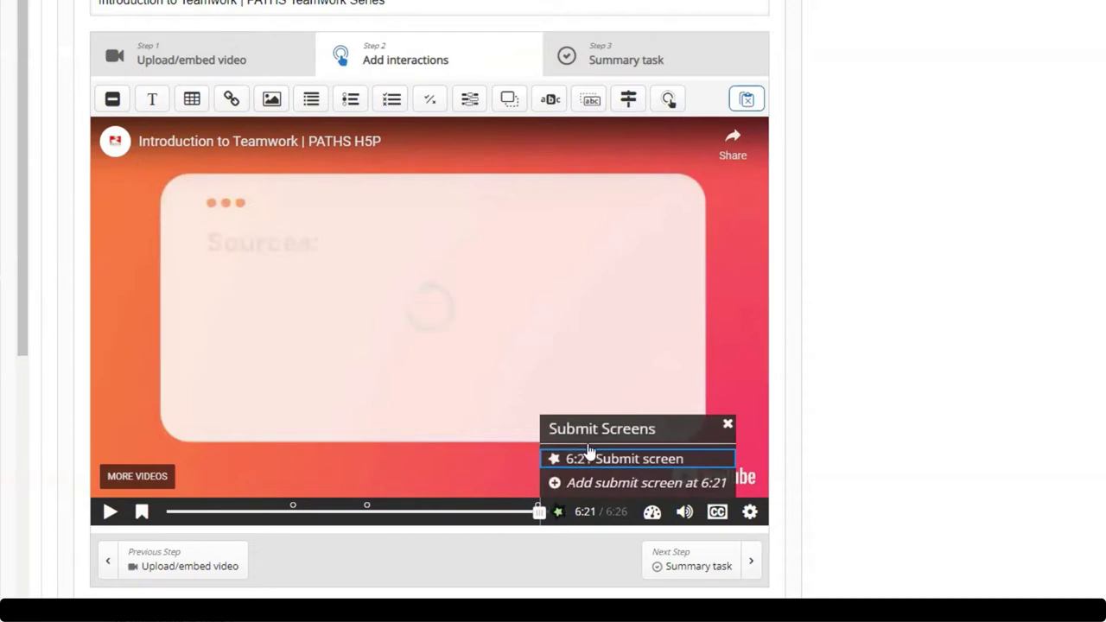
left_click(536, 513)
left_click(728, 425)
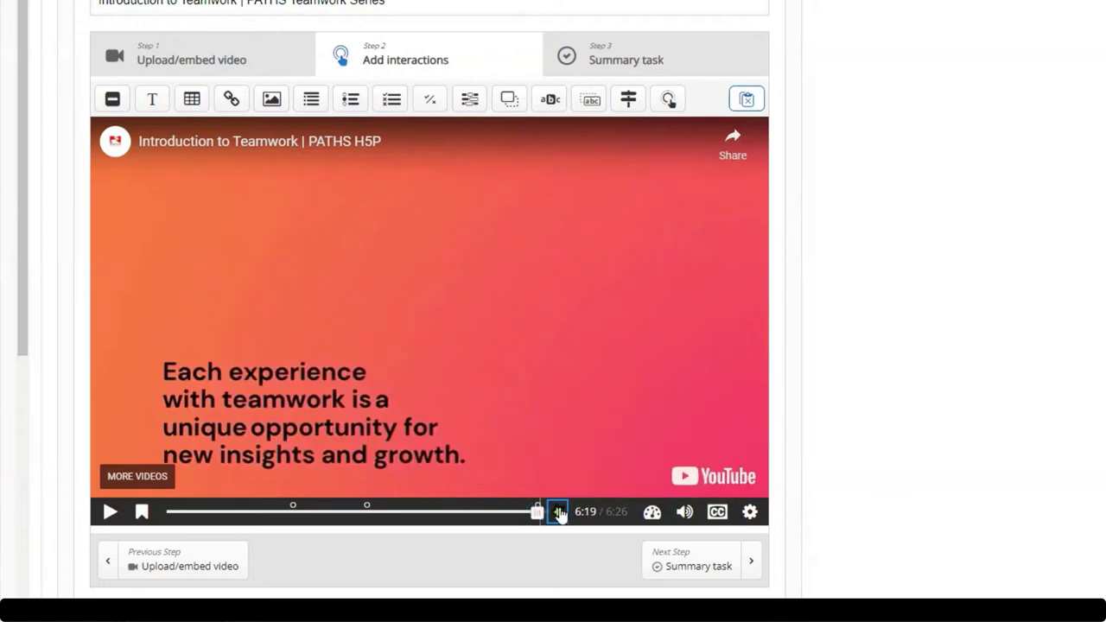
Save the changes to the interactive video
key("Left")
key("Left")
key("Left")
key("Left")
key("Left")
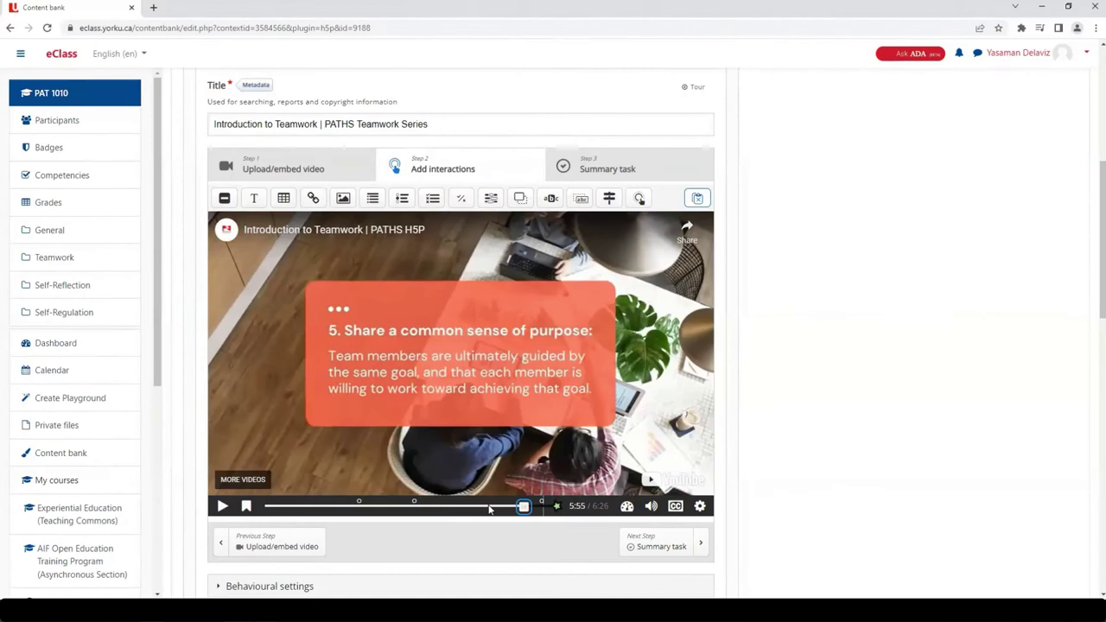
scroll(489, 504, "up", 3)
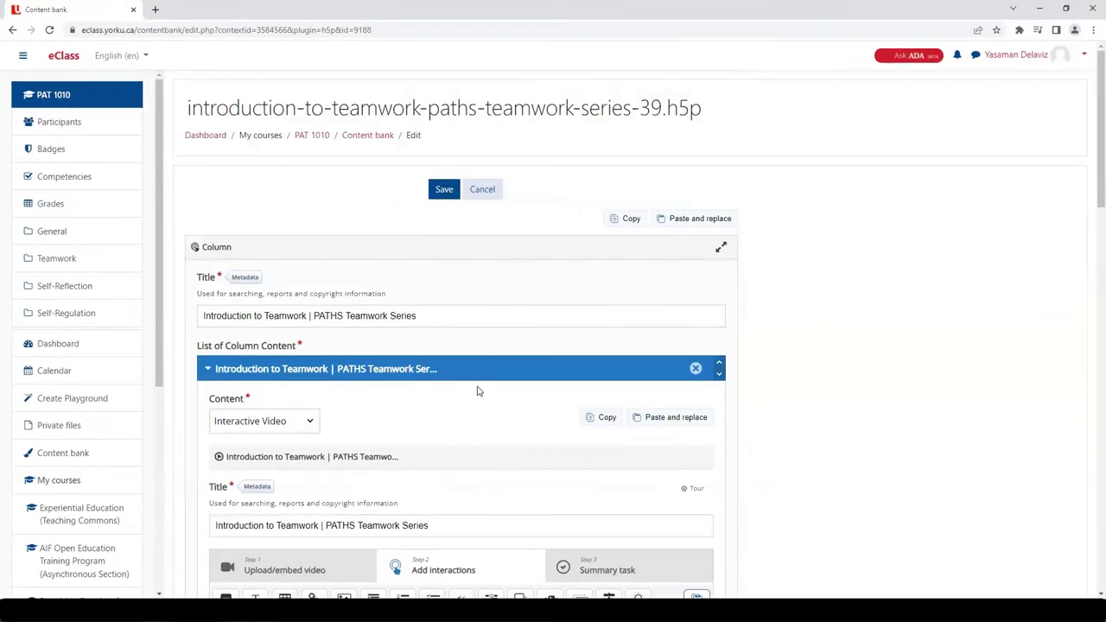
left_click(443, 191)
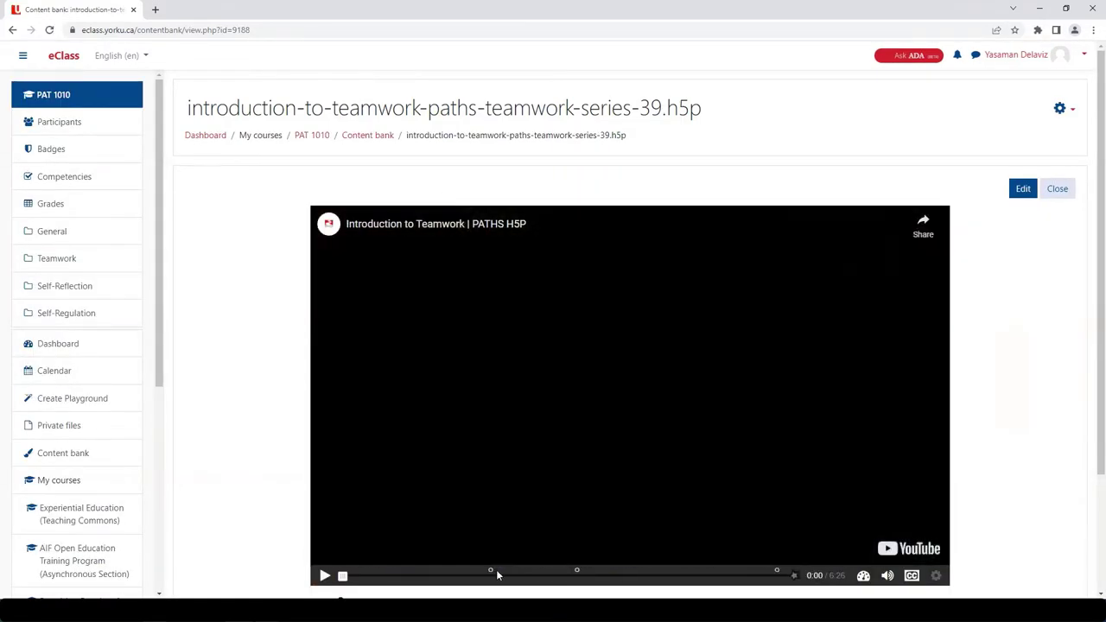
Answer the question at 2:09: sort the two-to-thousands, differing-goals and structure cards under Groups and the other three under Teams, and continue
left_click(497, 573)
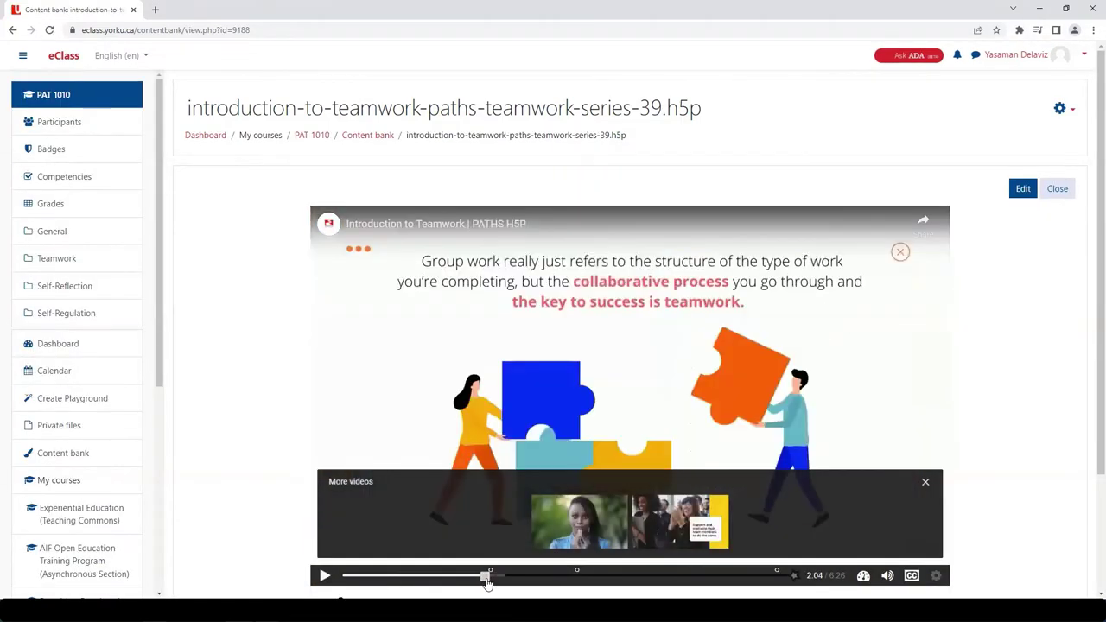
left_click(926, 482)
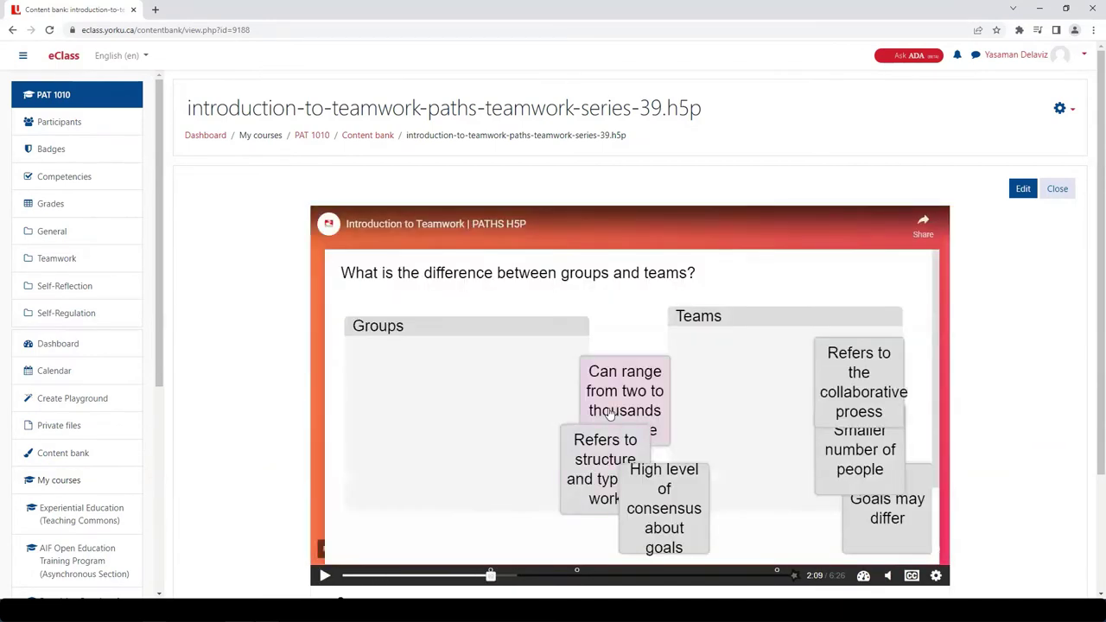
left_click_drag(623, 402, 392, 380)
left_click_drag(566, 424, 760, 365)
left_click(859, 381)
left_click_drag(856, 450, 707, 370)
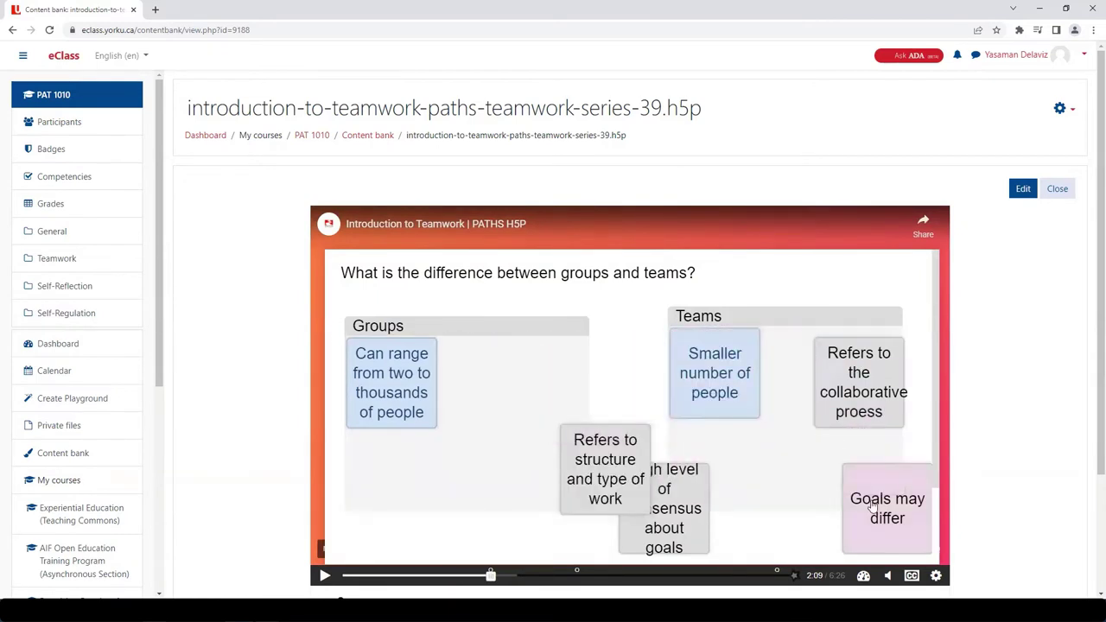
left_click_drag(873, 509, 484, 393)
left_click_drag(882, 355, 804, 355)
left_click_drag(674, 501, 734, 458)
left_click_drag(624, 459, 406, 467)
left_click(864, 529)
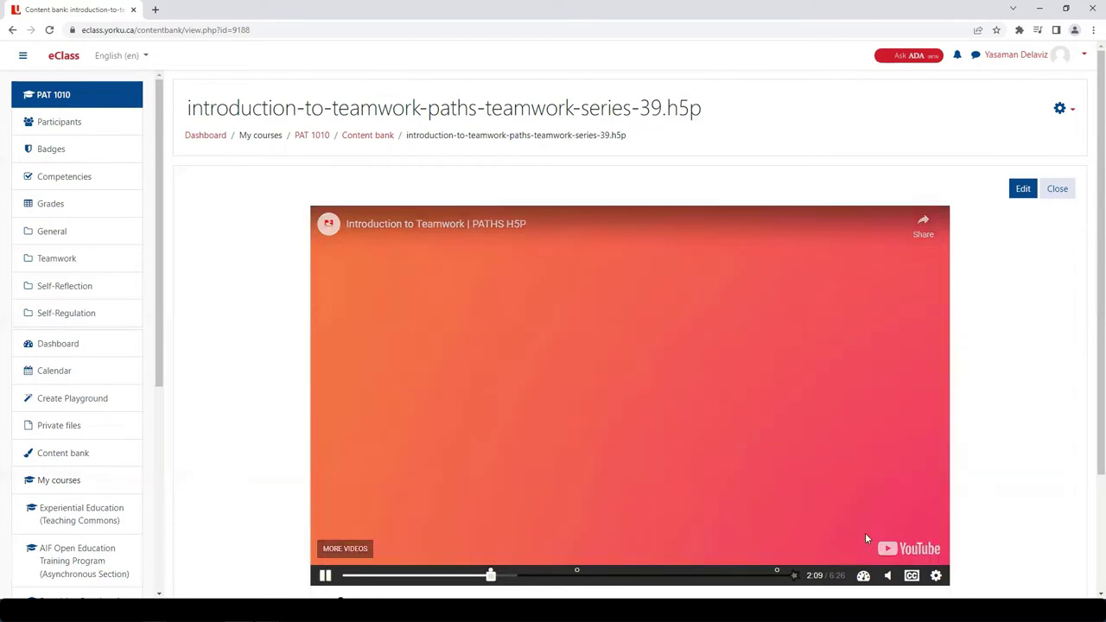
Complete the sentence at 3:25 with "academic", "professional settings" and "university degree" in that order, check the answer and continue
left_click(574, 576)
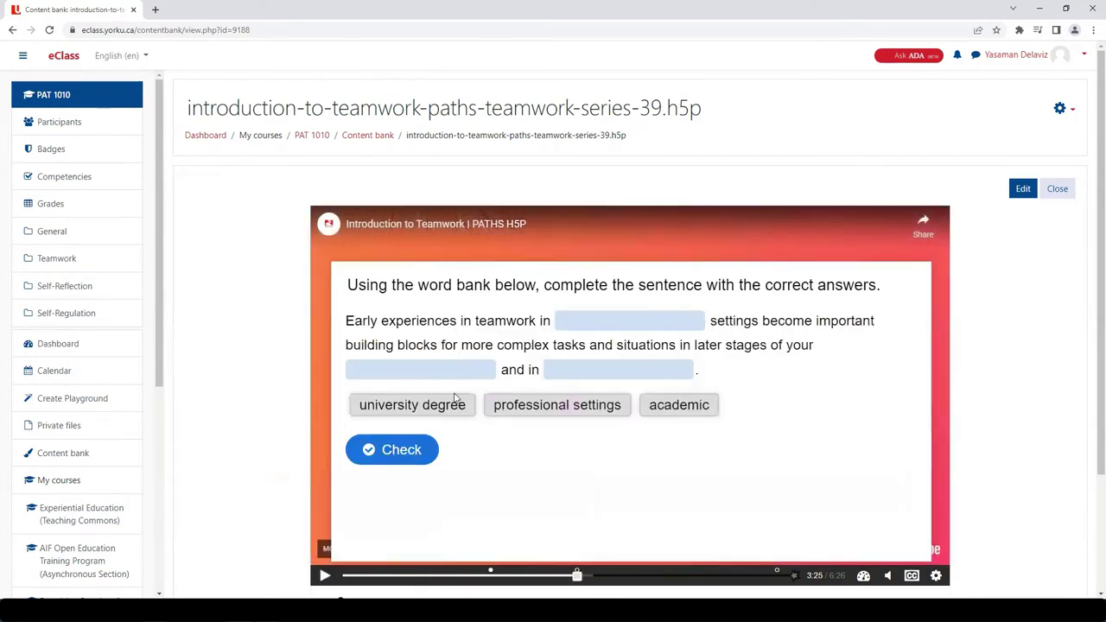
left_click_drag(413, 402, 619, 370)
left_click_drag(556, 403, 432, 370)
left_click_drag(545, 405, 605, 321)
left_click(391, 449)
left_click(862, 410)
Choose "Communitcate effectively" in the last question at 6:20, play on to the submit screen and submit the answers
left_click(777, 576)
left_click(420, 380)
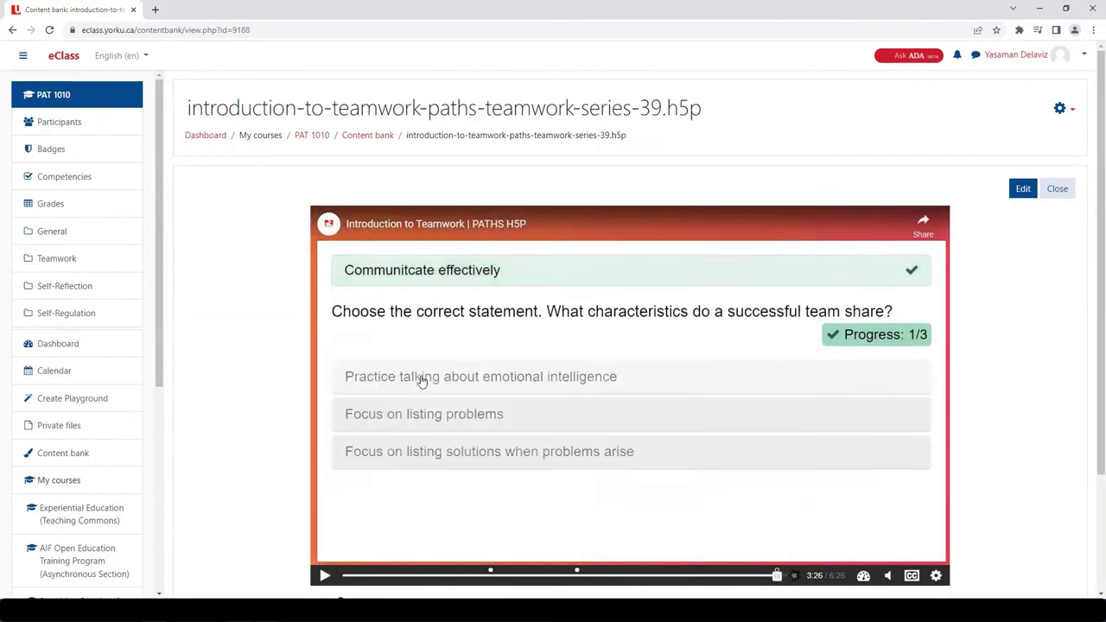
scroll(617, 420, "down", 2)
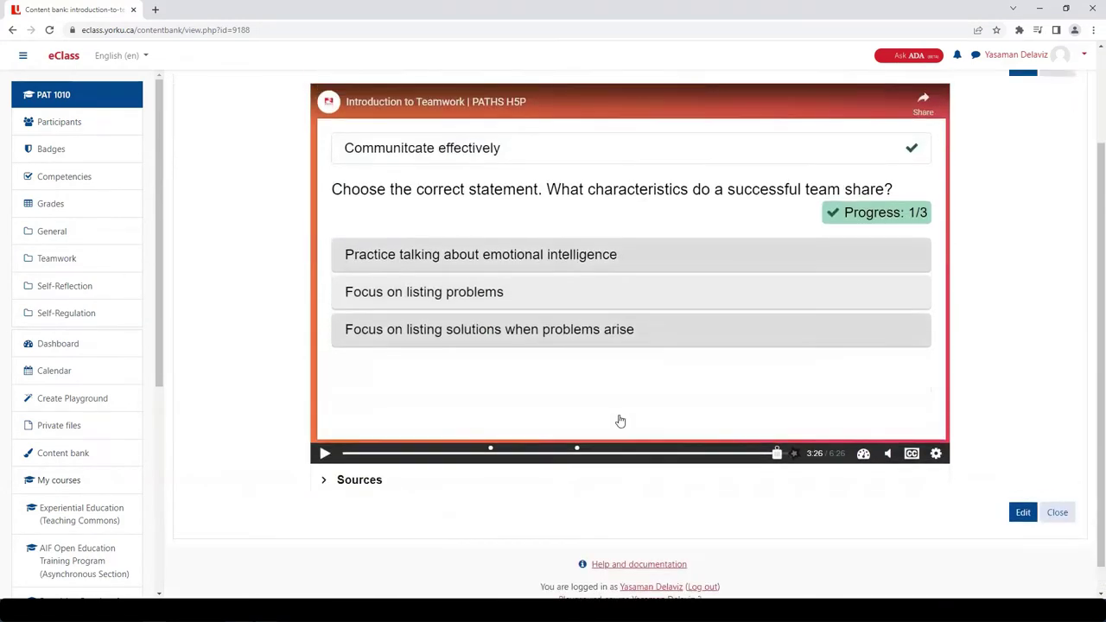
scroll(617, 420, "up", 1)
left_click(322, 541)
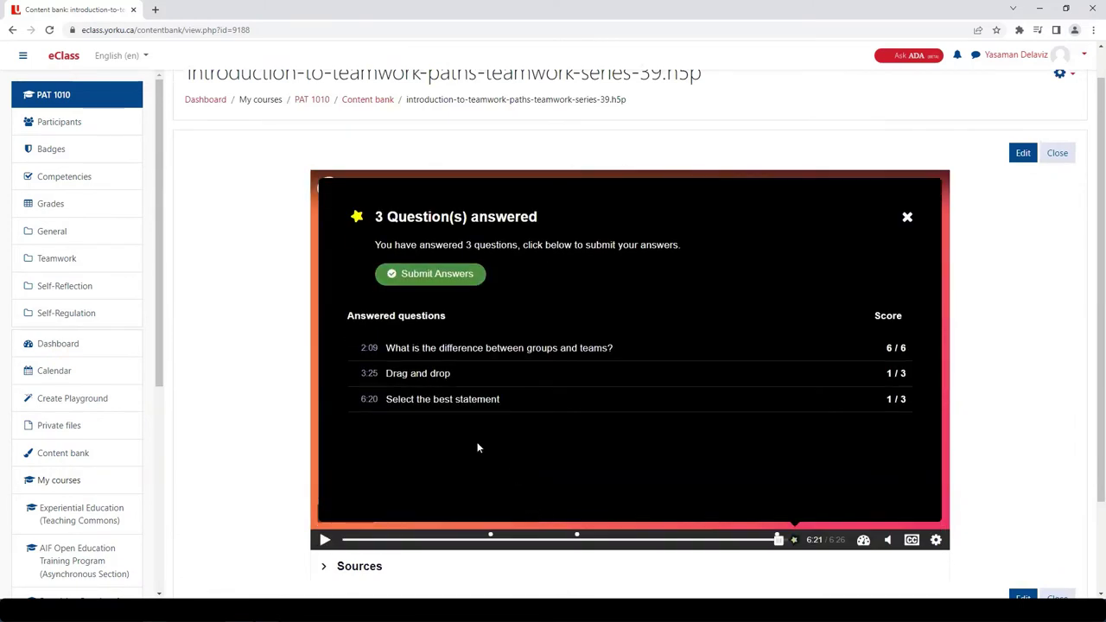
left_click(426, 275)
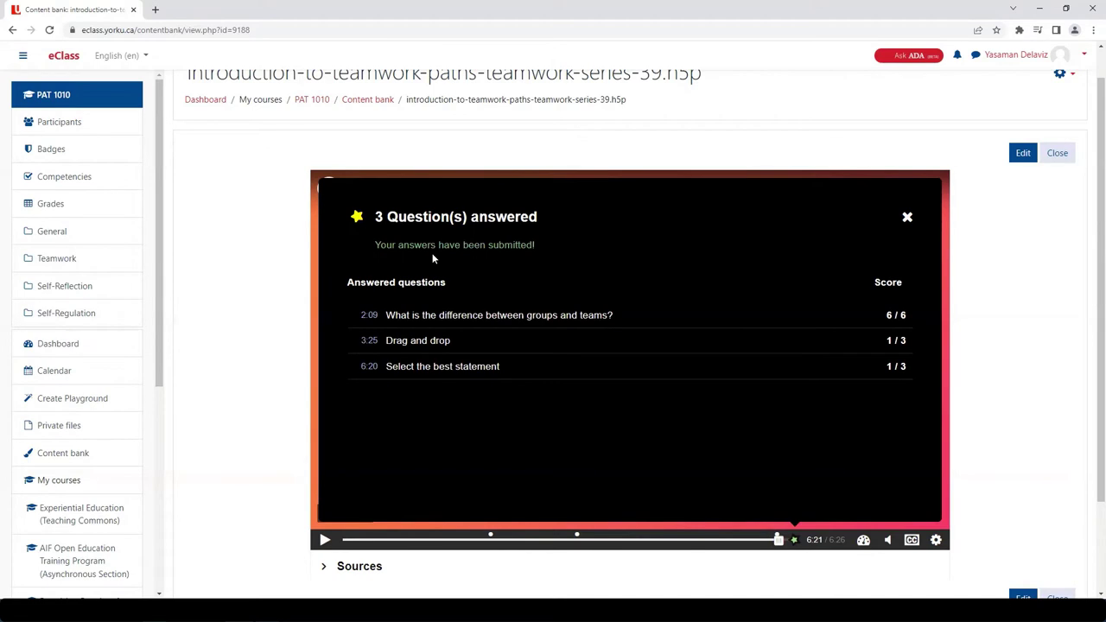
View the PAT 1010 grader report and return to the course page
left_click(57, 214)
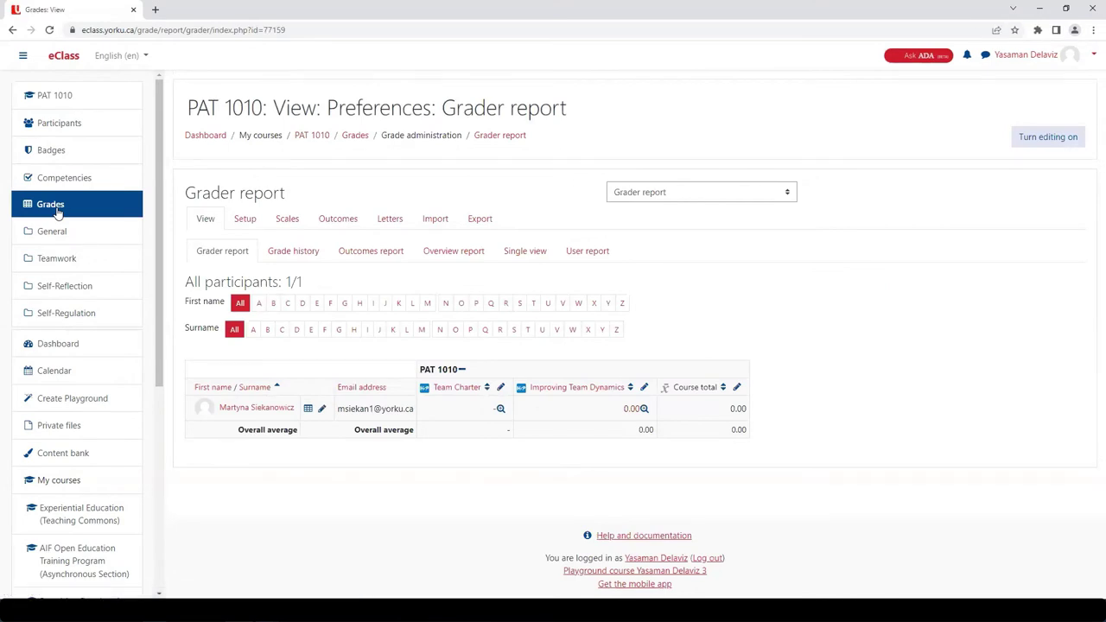
left_click(312, 135)
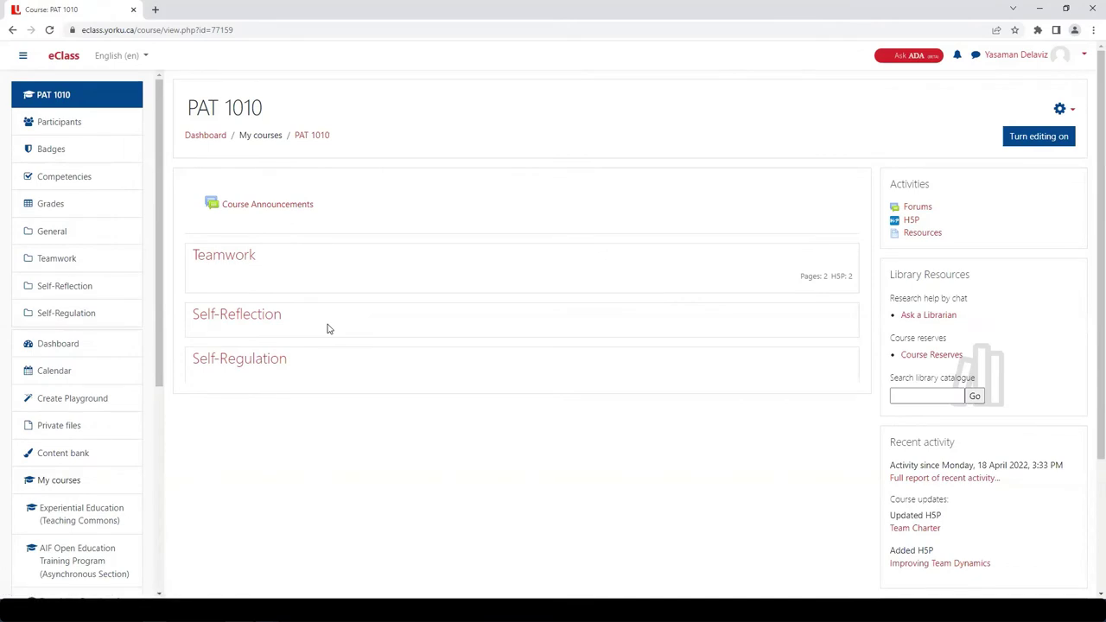
Turn on course editing and start a new H5P activity in the Teamwork section
left_click(1035, 138)
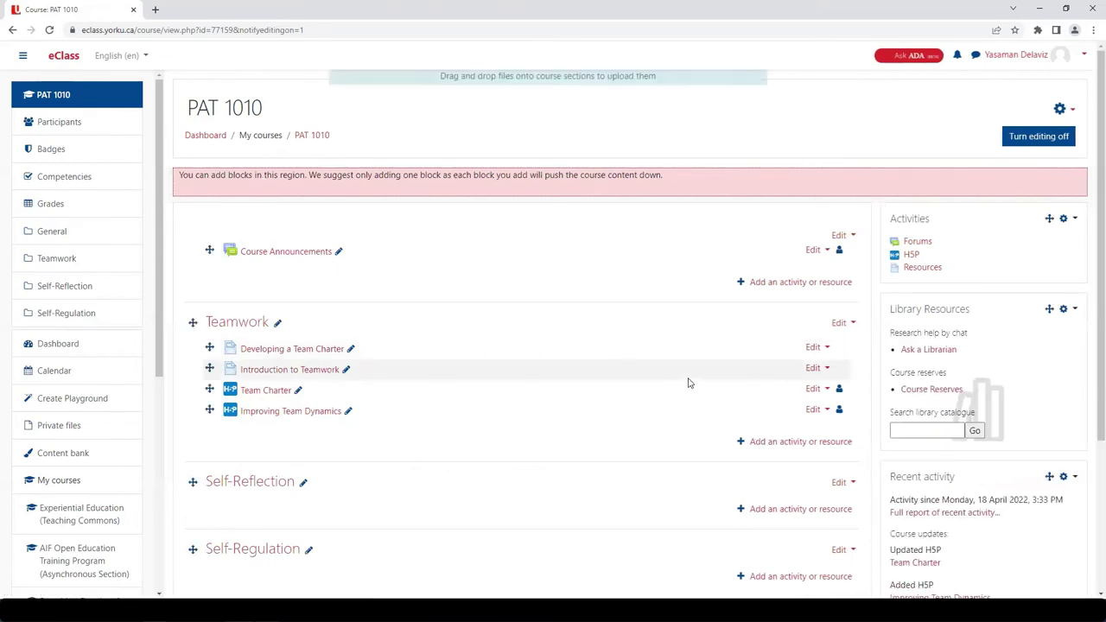
left_click(759, 444)
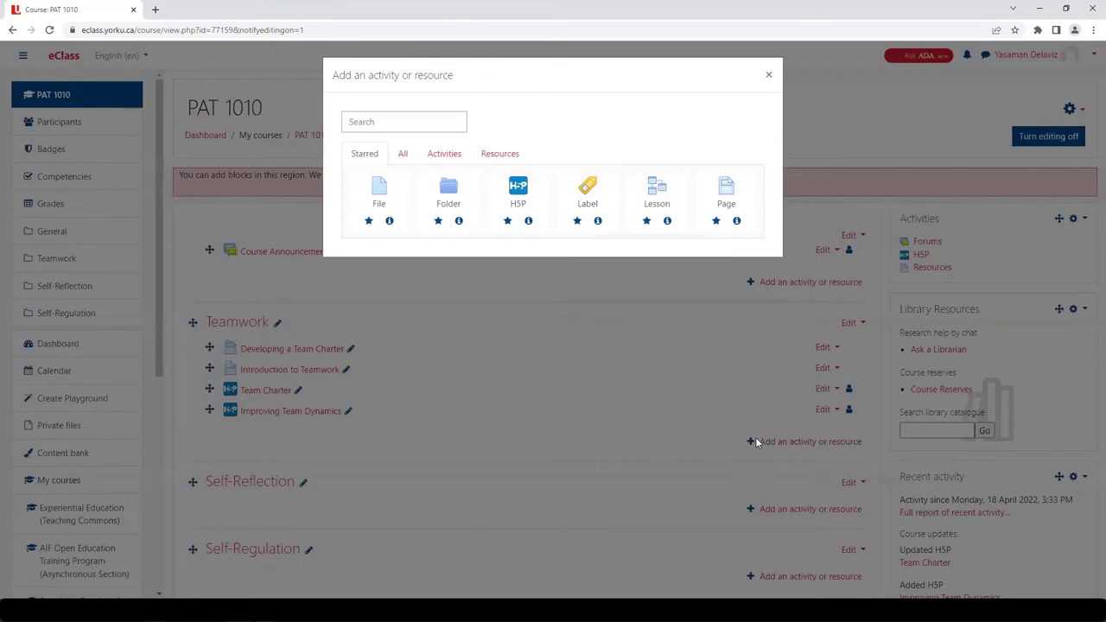
left_click(533, 204)
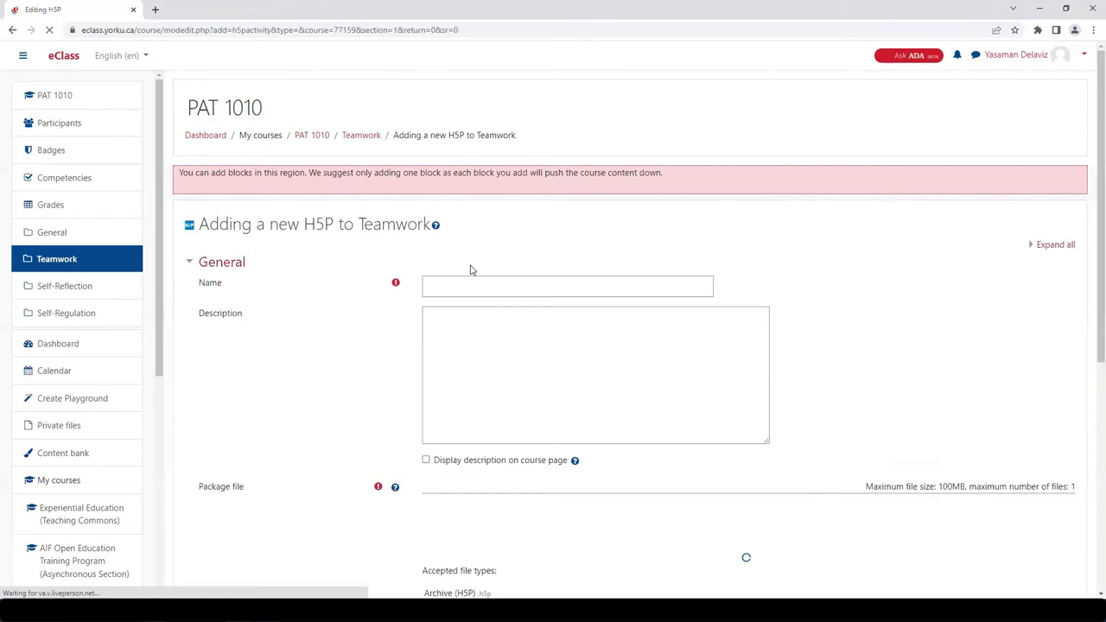
Name the new H5P activity "Module 1: Intro to teamwork"
left_click(457, 286)
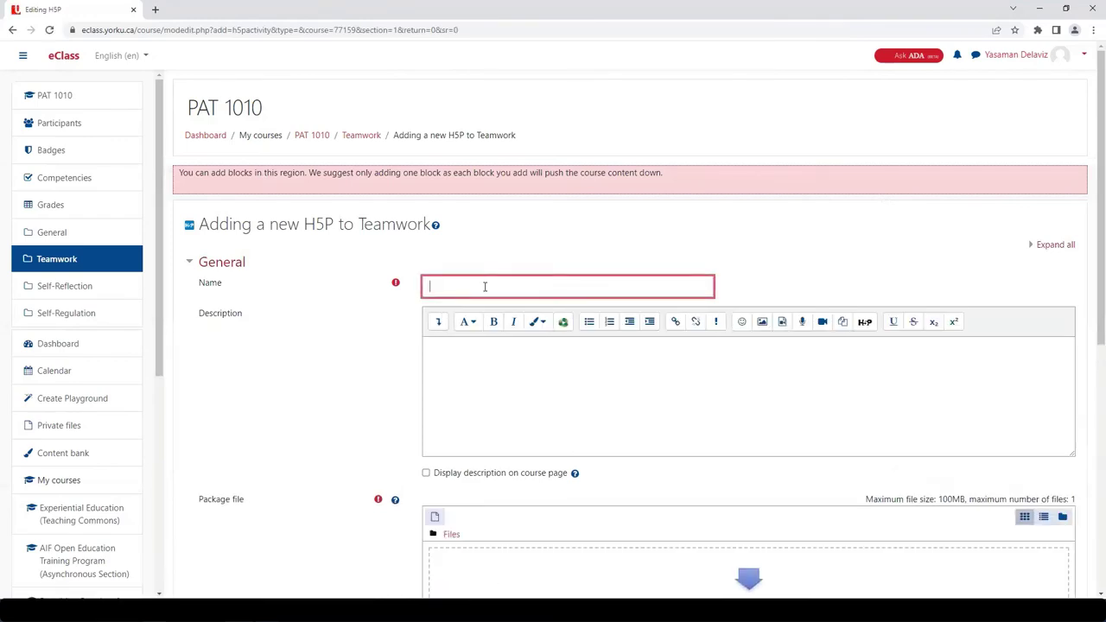
type("Module 1: Intr")
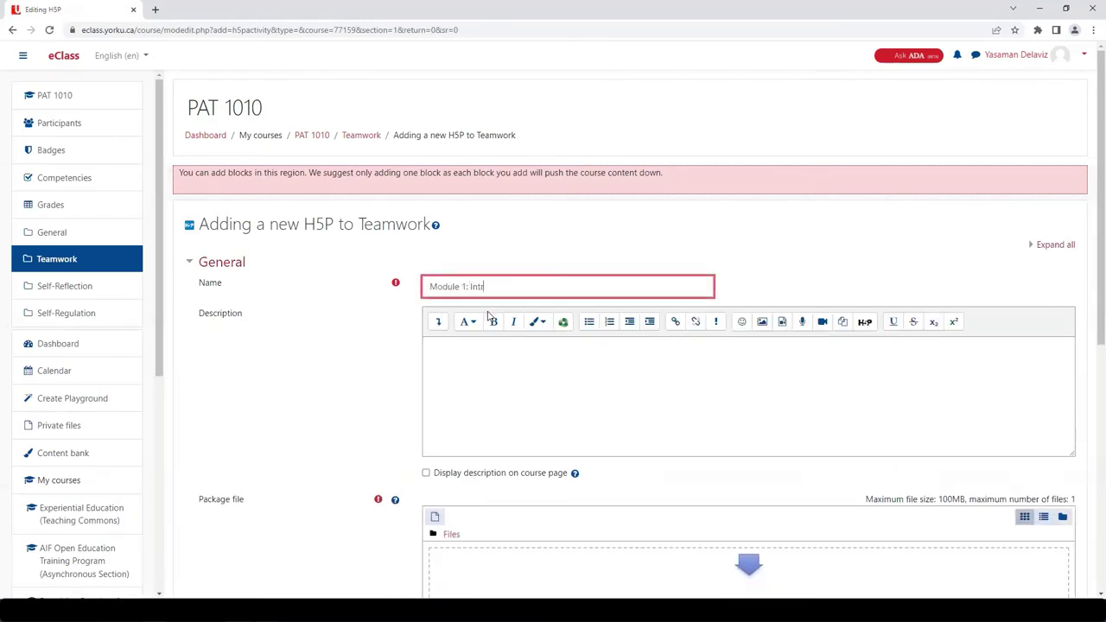
type("o to teamwork")
Link introduction-to-teamwork-paths-teamwork-series-39.h5p from the content bank as the activity's package file
scroll(467, 372, "down", 3)
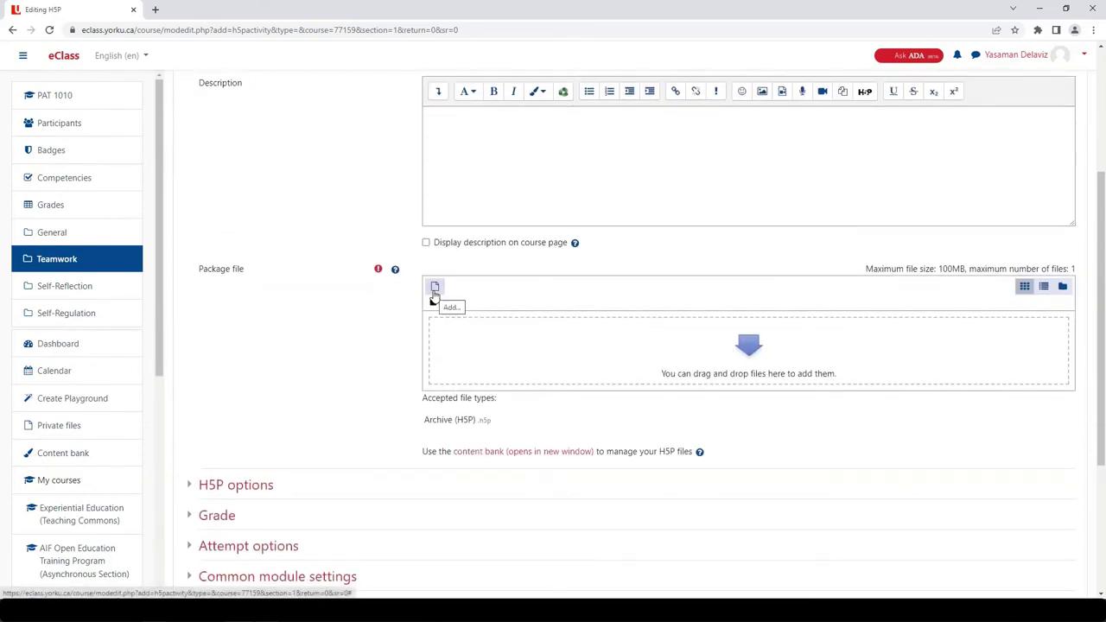
left_click(435, 290)
left_click(351, 221)
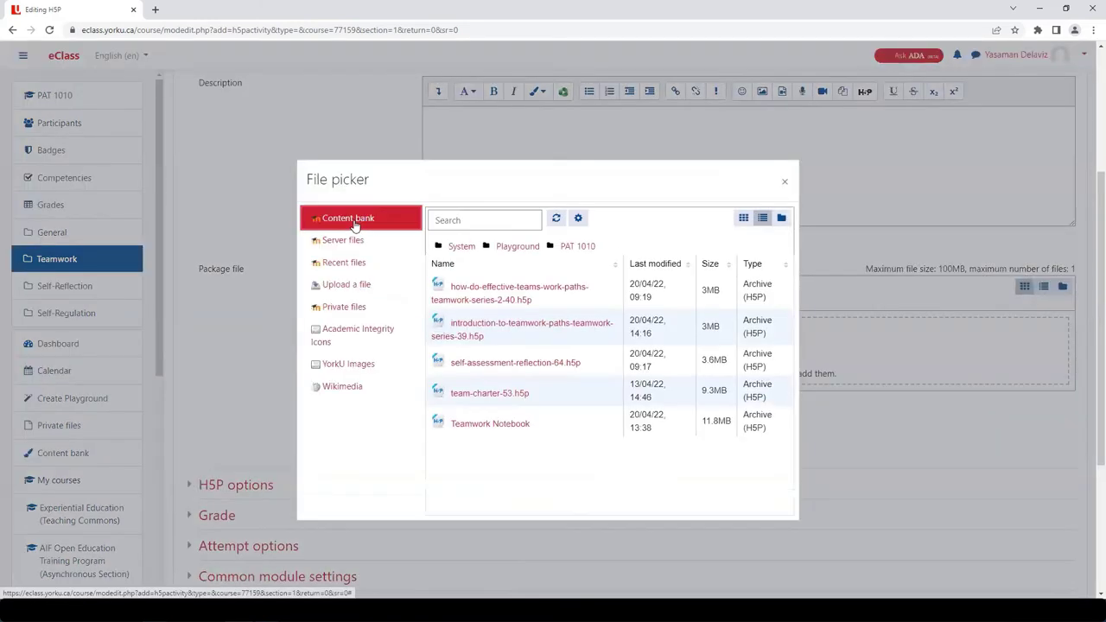
left_click(474, 328)
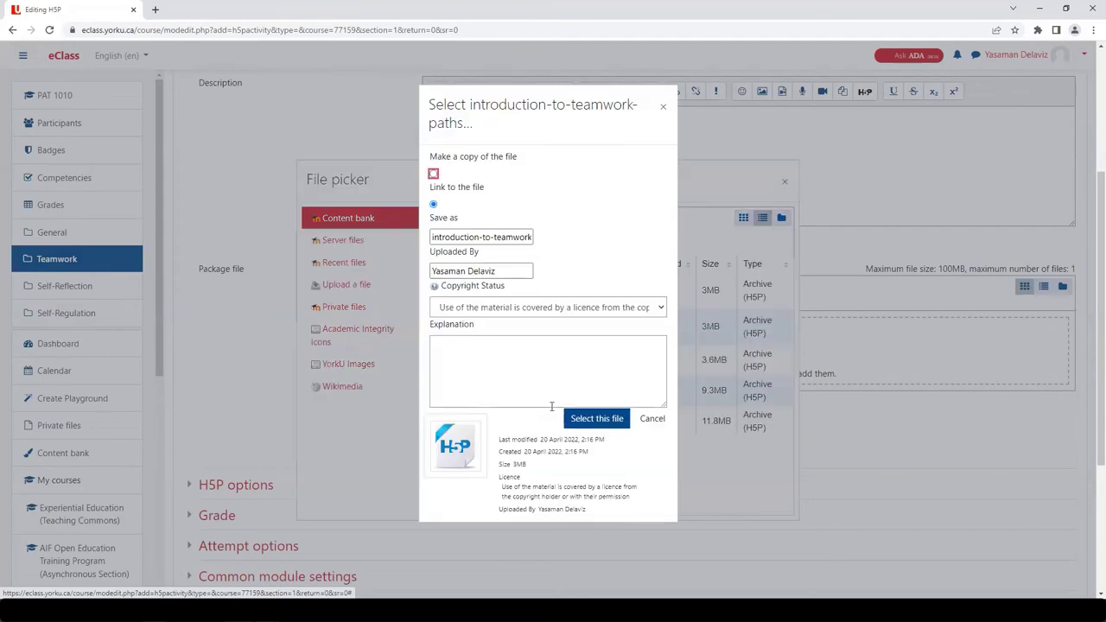
left_click(603, 416)
Review the new activity's grade settings, then save it and return to the course
scroll(424, 418, "down", 2)
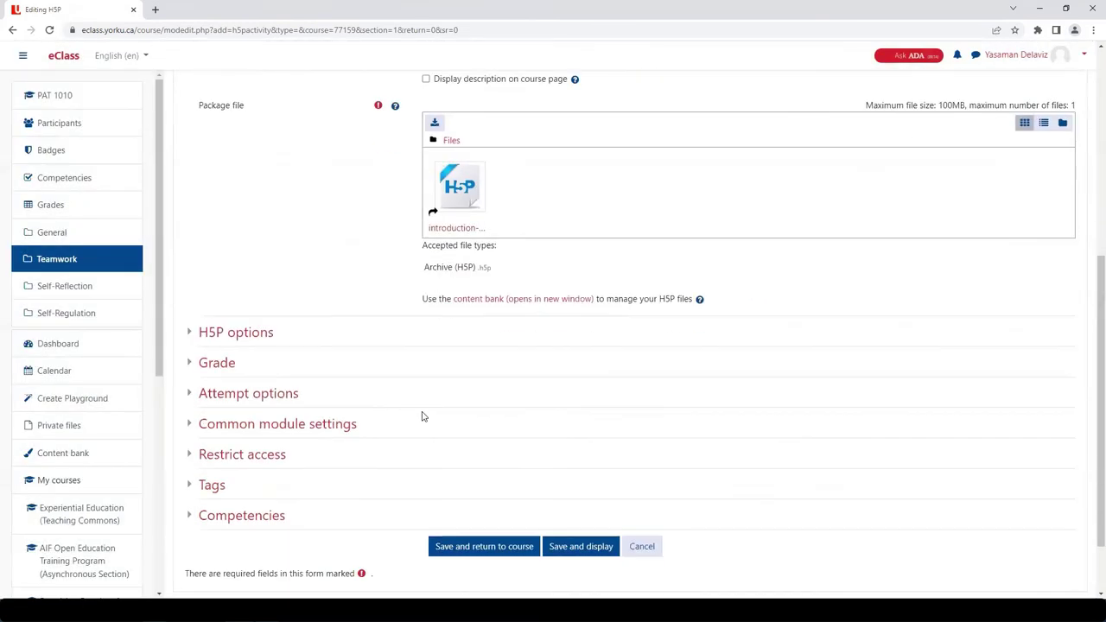
left_click(189, 355)
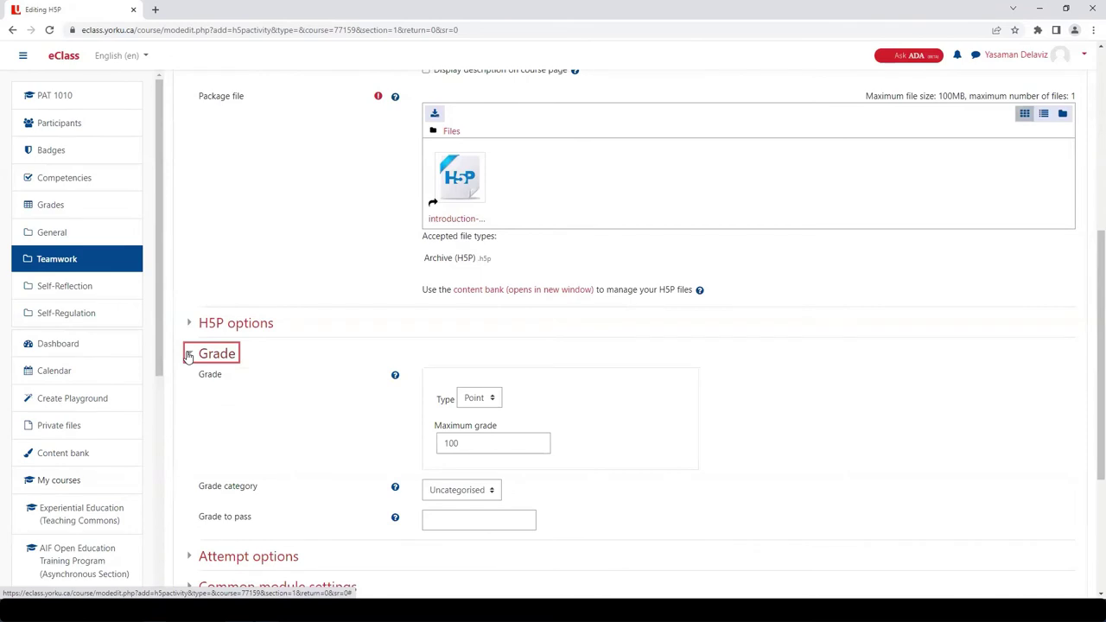
left_click(479, 521)
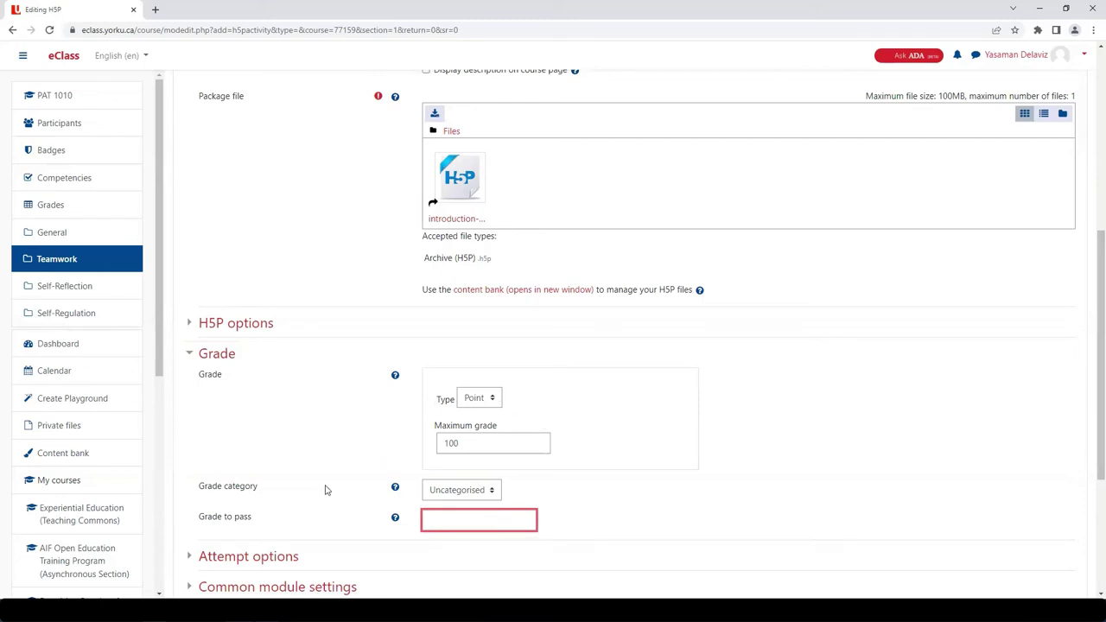
scroll(326, 490, "down", 2)
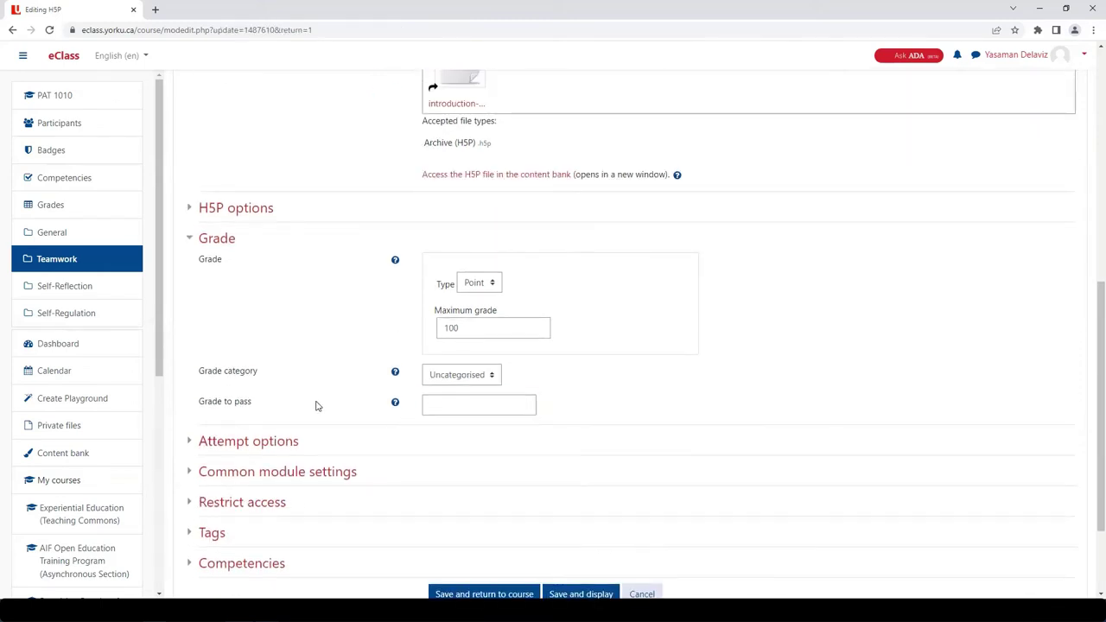
scroll(316, 405, "down", 2)
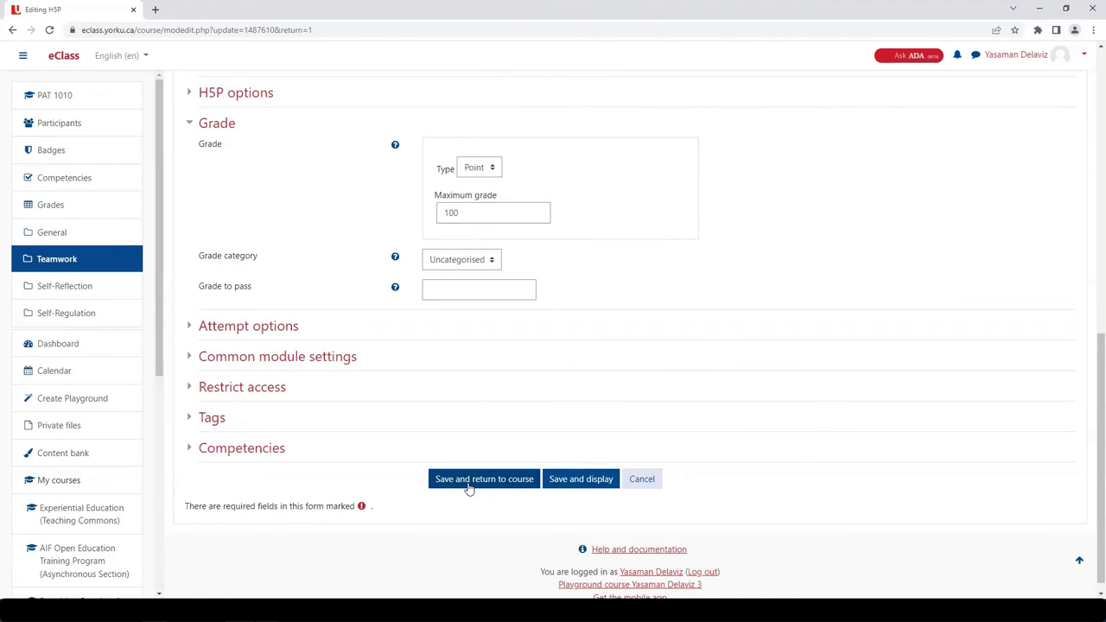
left_click(468, 482)
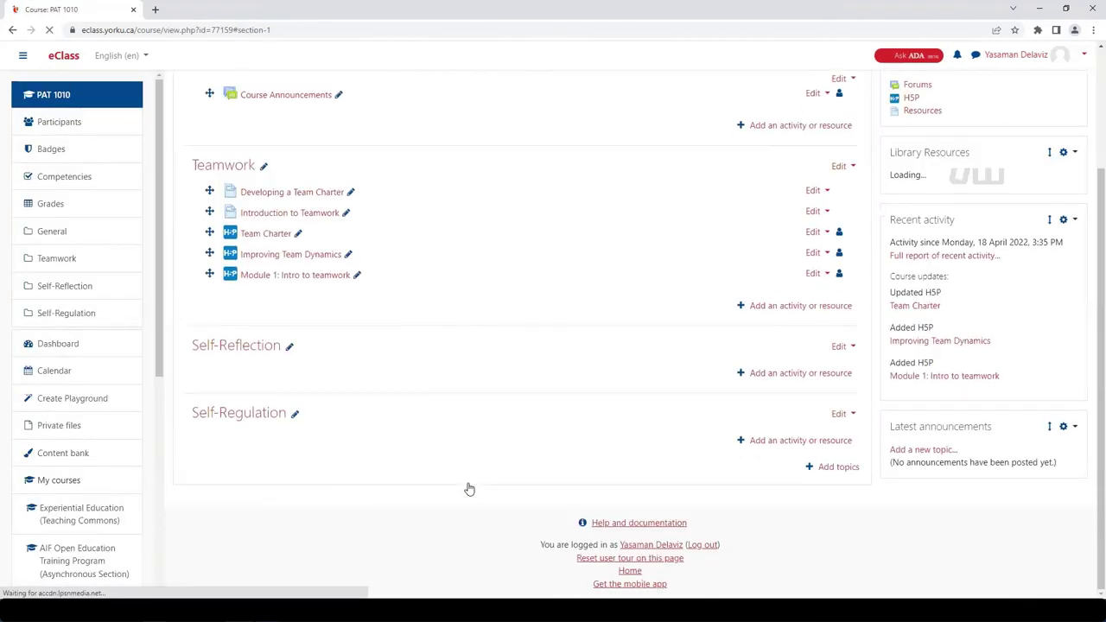
Turn off course editing and view the grader report for PAT 1010
scroll(690, 465, "up", 2)
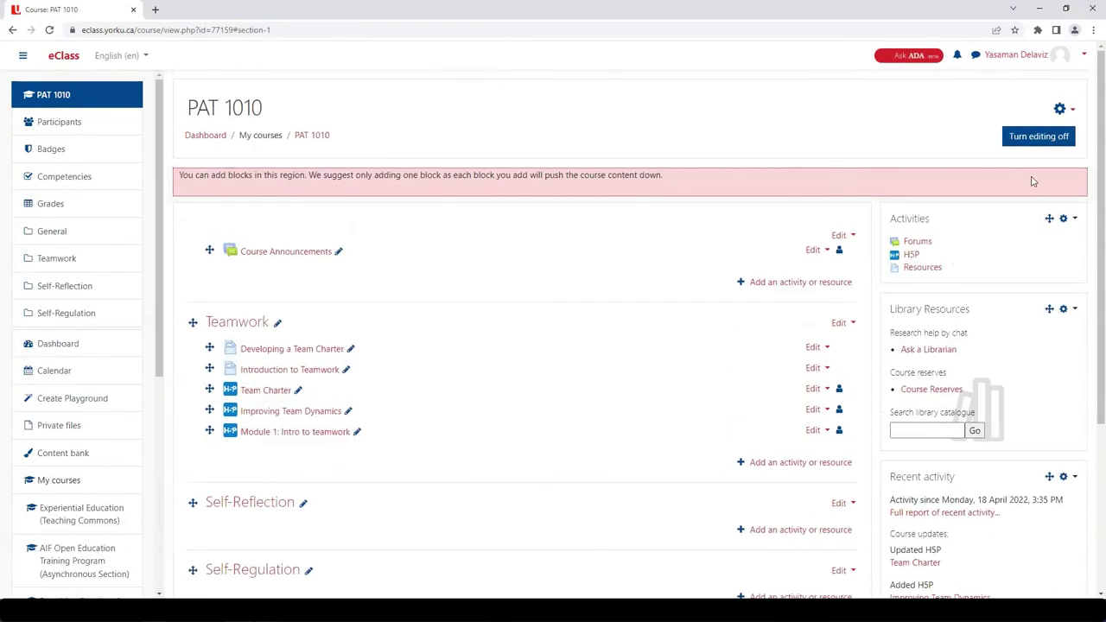
left_click(1044, 141)
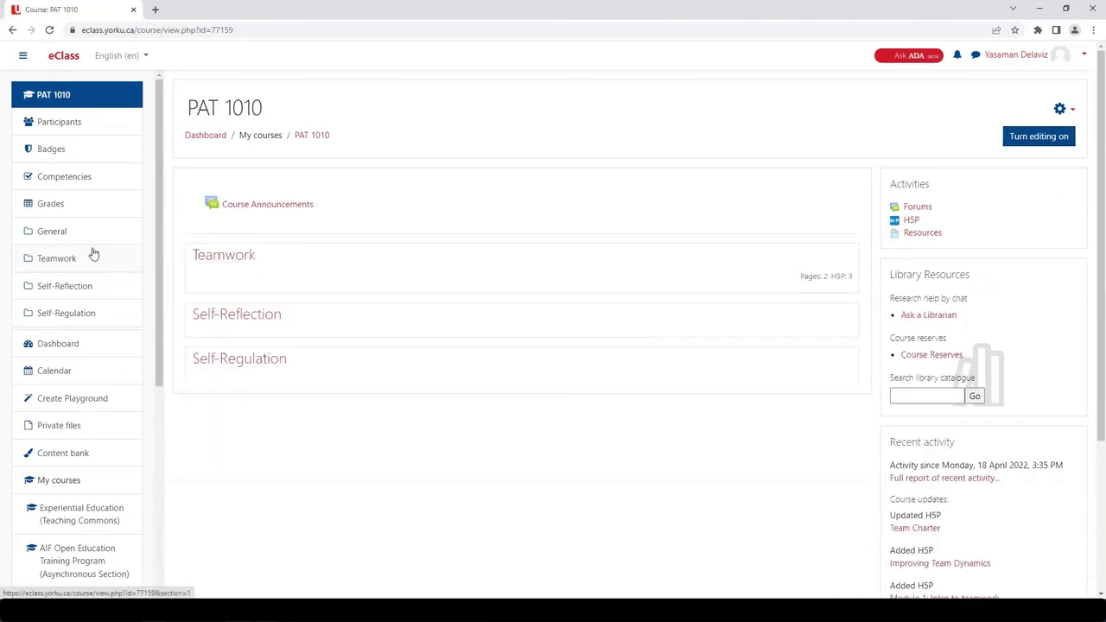
left_click(53, 205)
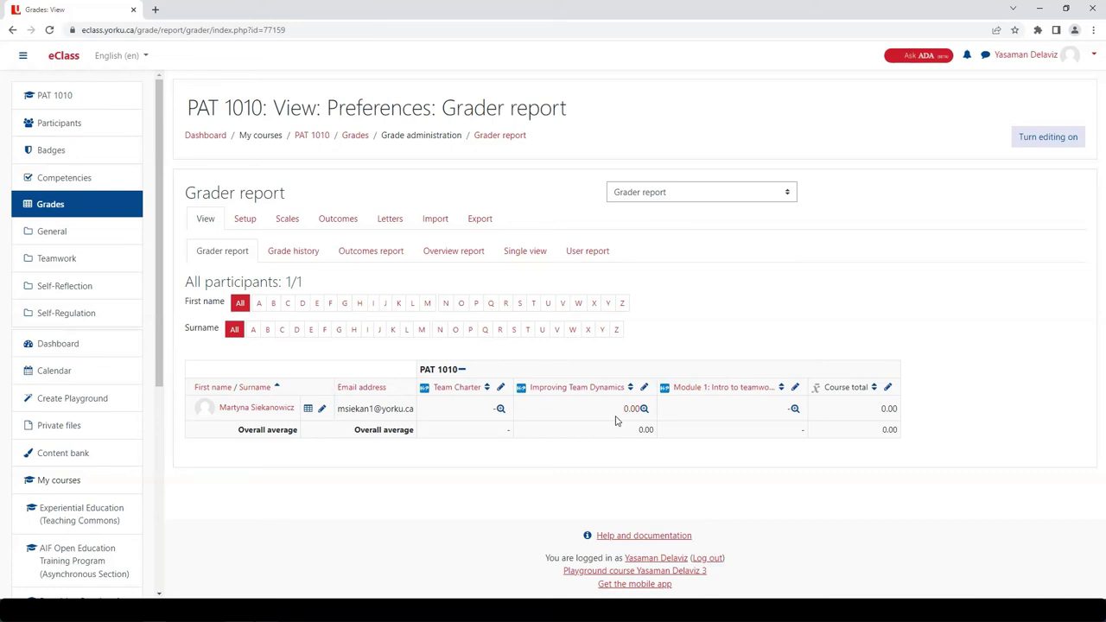
Turn on editing on the PAT 1010 course page and open the Team Charter activity's settings for editing
left_click(309, 136)
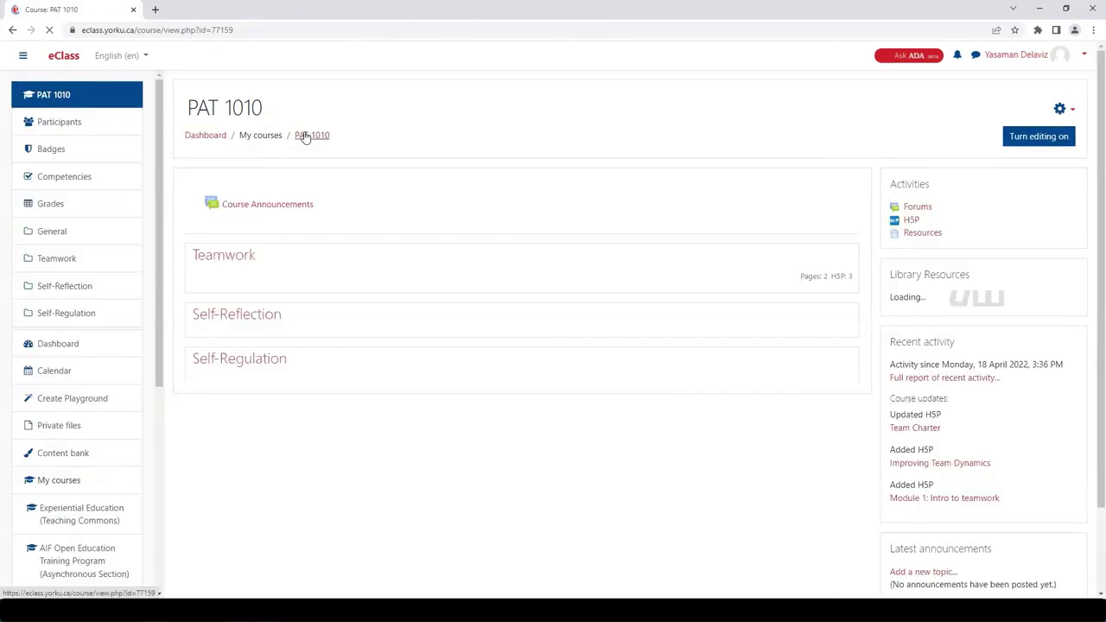
left_click(1047, 138)
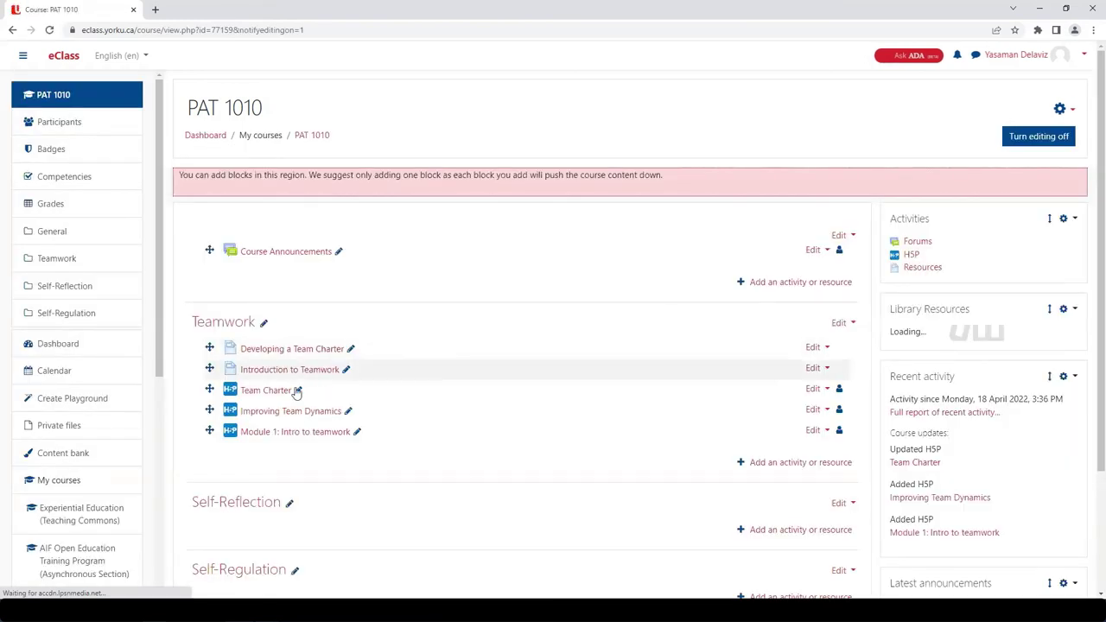
left_click(267, 391)
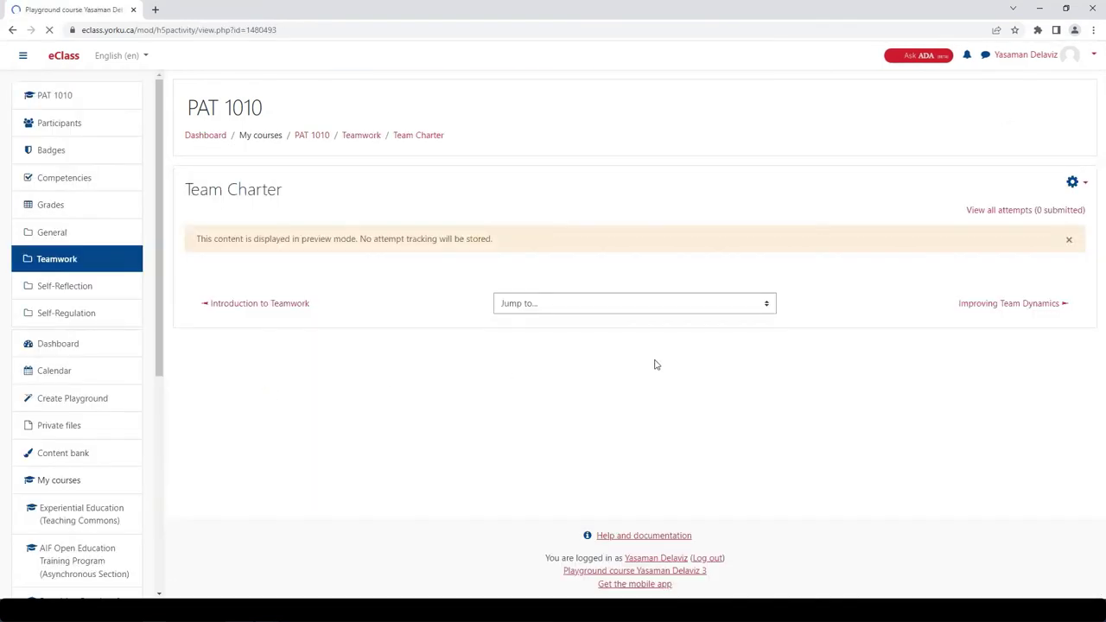
left_click(1065, 183)
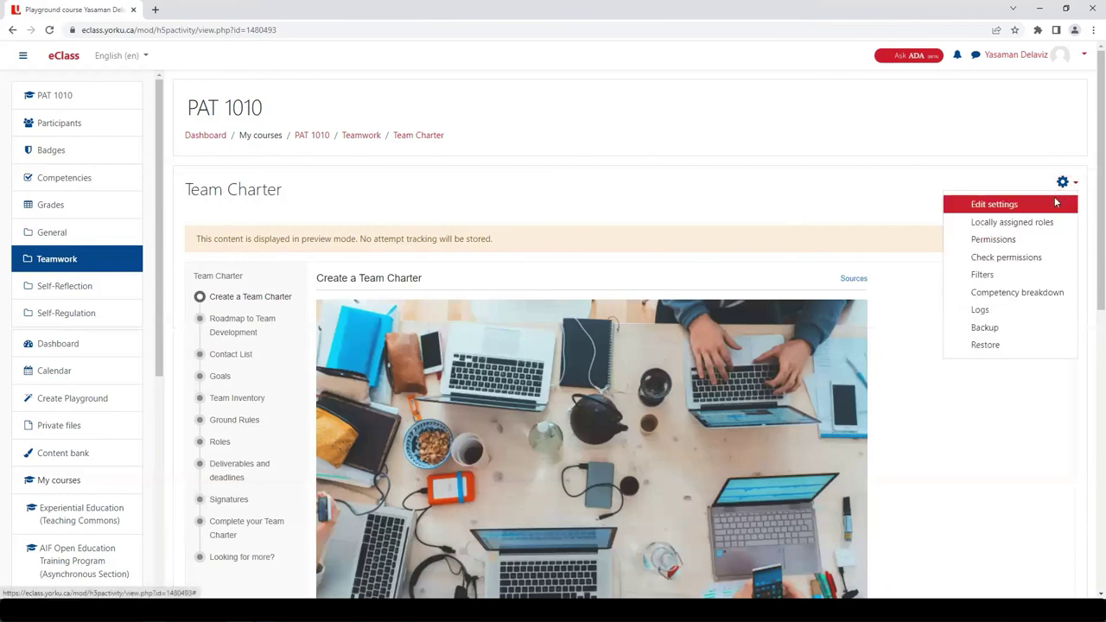
left_click(1037, 206)
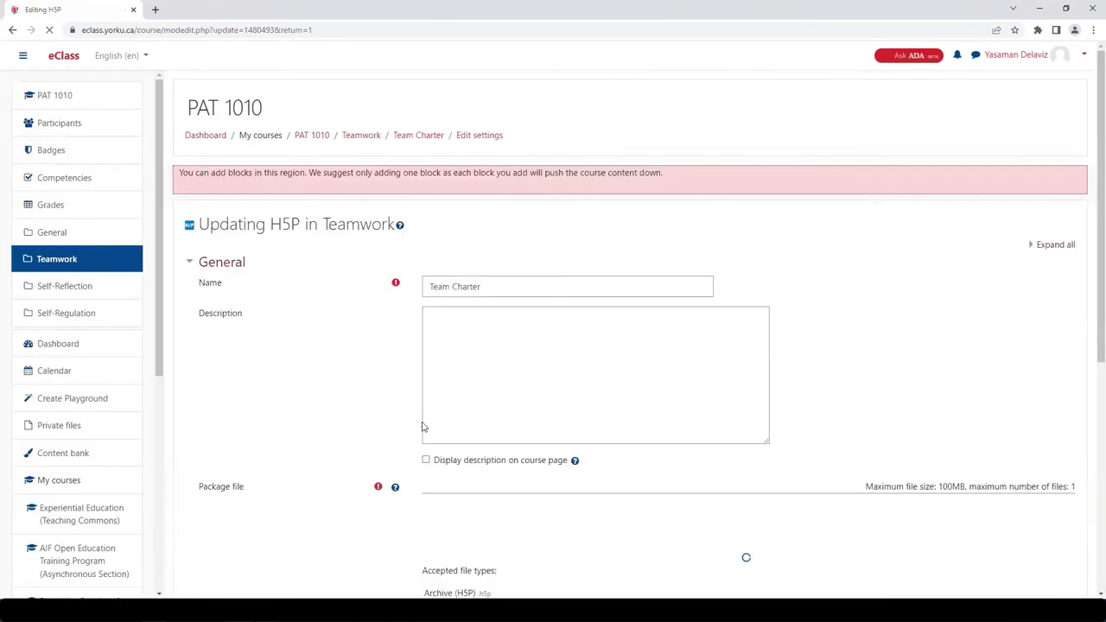
Review the Team Charter's grade type, maximum grade and passing grade, then save and return to the course
scroll(359, 437, "down", 1)
scroll(346, 438, "down", 3)
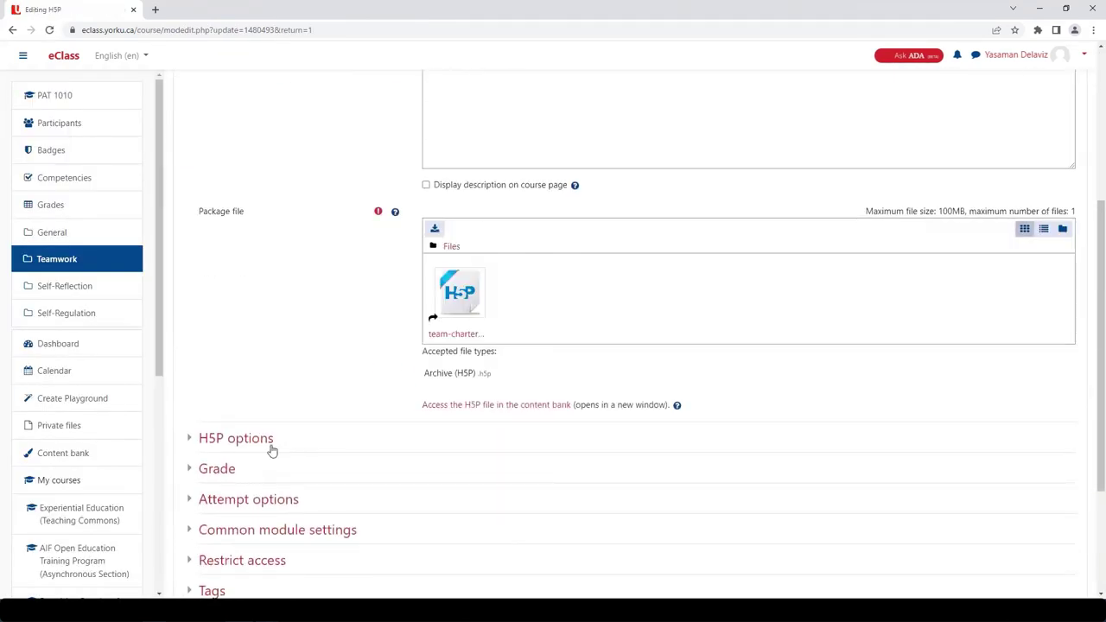
left_click(229, 467)
scroll(447, 459, "down", 2)
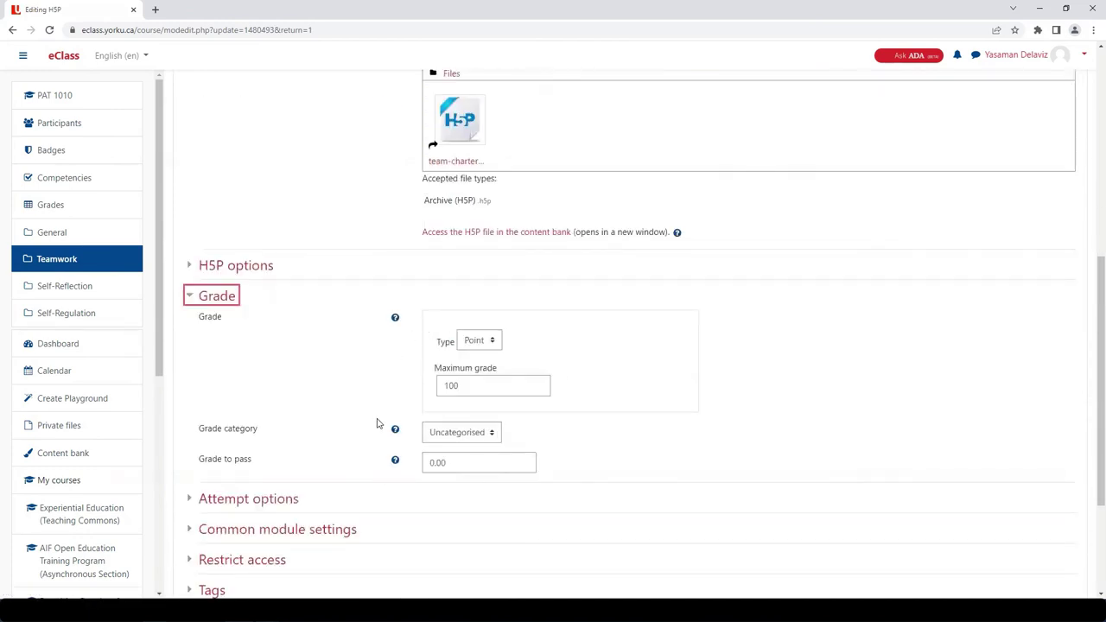
scroll(378, 424, "down", 2)
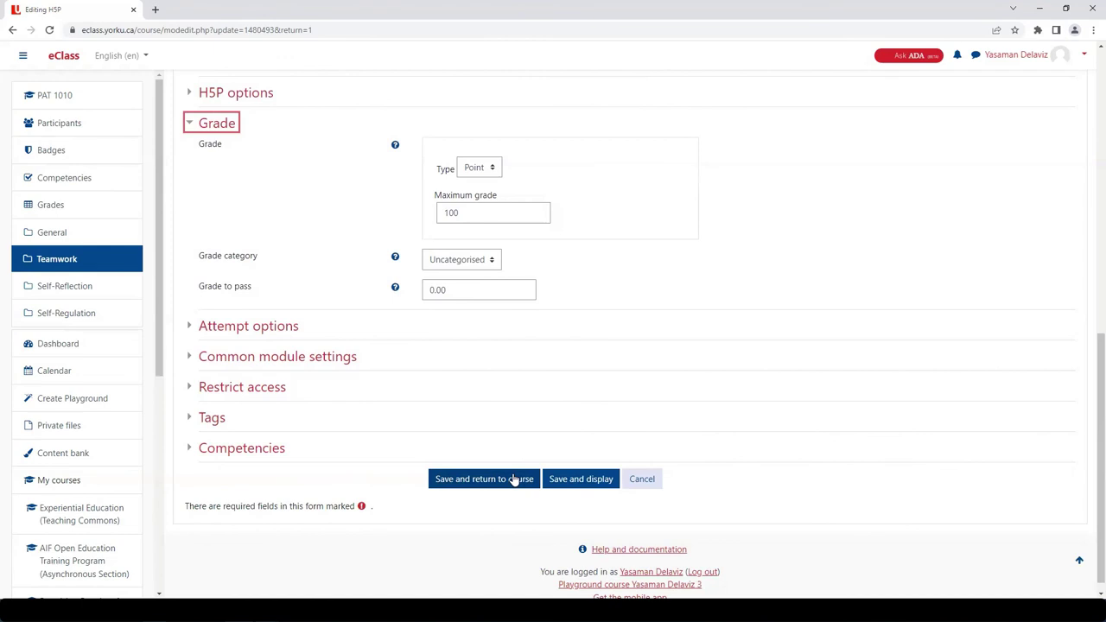
left_click(514, 481)
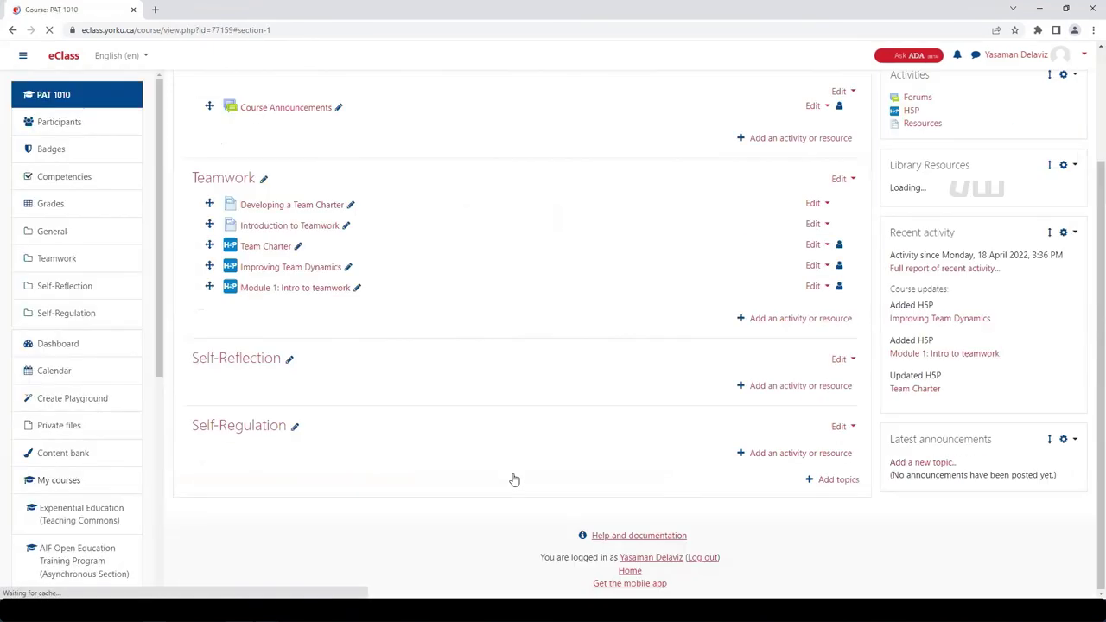